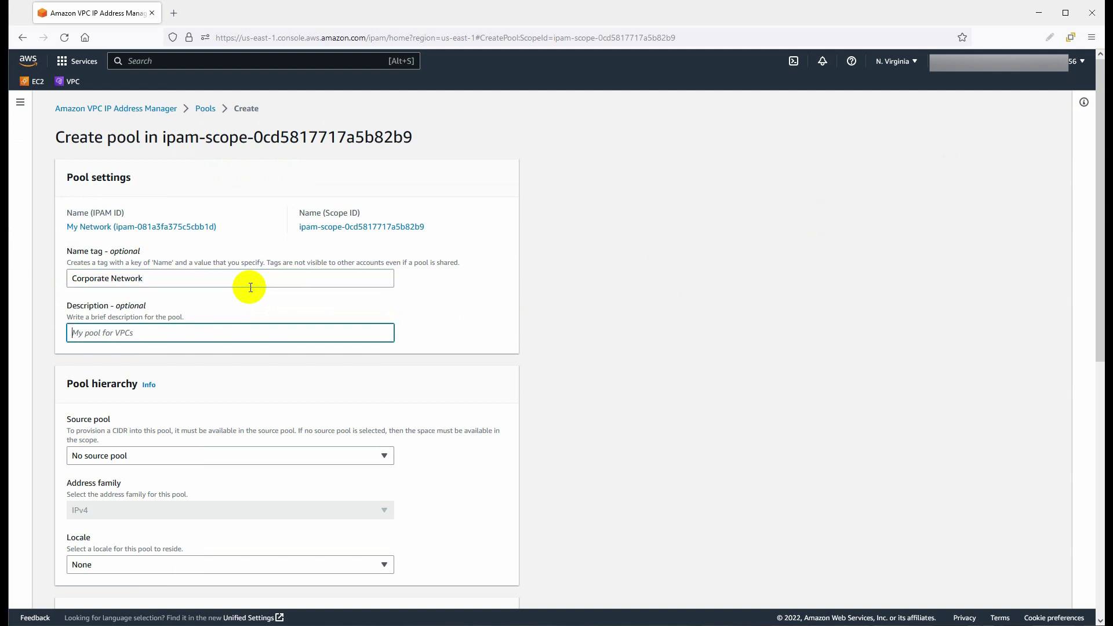
# Describe the Corporate Network pool as "my first top-level pool" and add 10.0.0.0/8 as its CIDR to provision.
pyautogui.write('my first top-level pool')
pyautogui.click(586, 446)
pyautogui.scroll(-2, 587, 446)
pyautogui.scroll(-1, 469, 408)
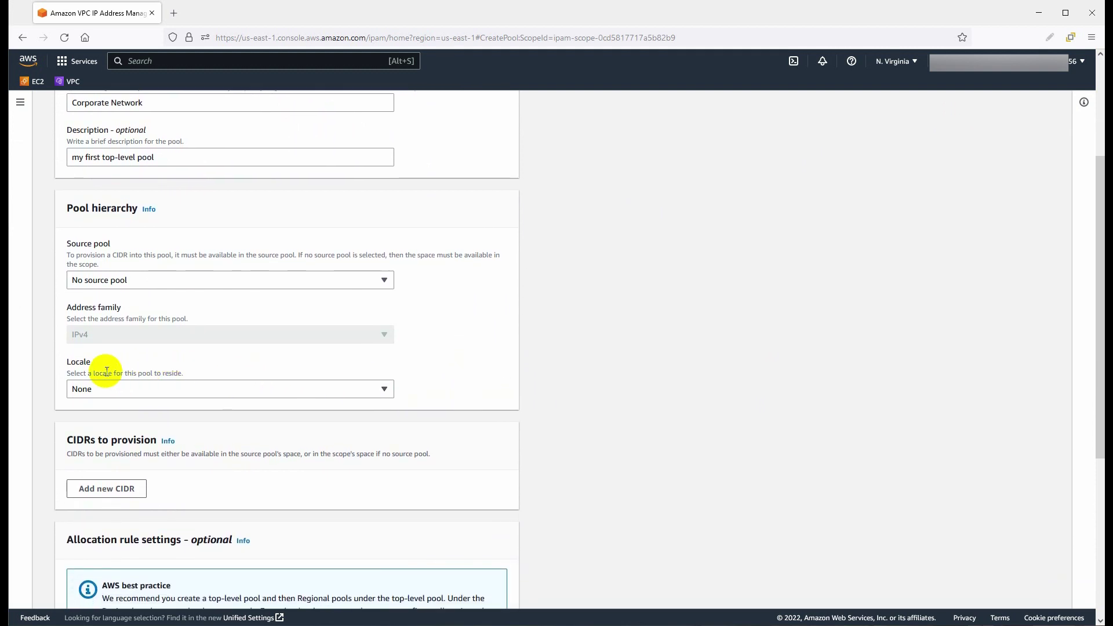
pyautogui.scroll(-1, 186, 383)
pyautogui.click(119, 432)
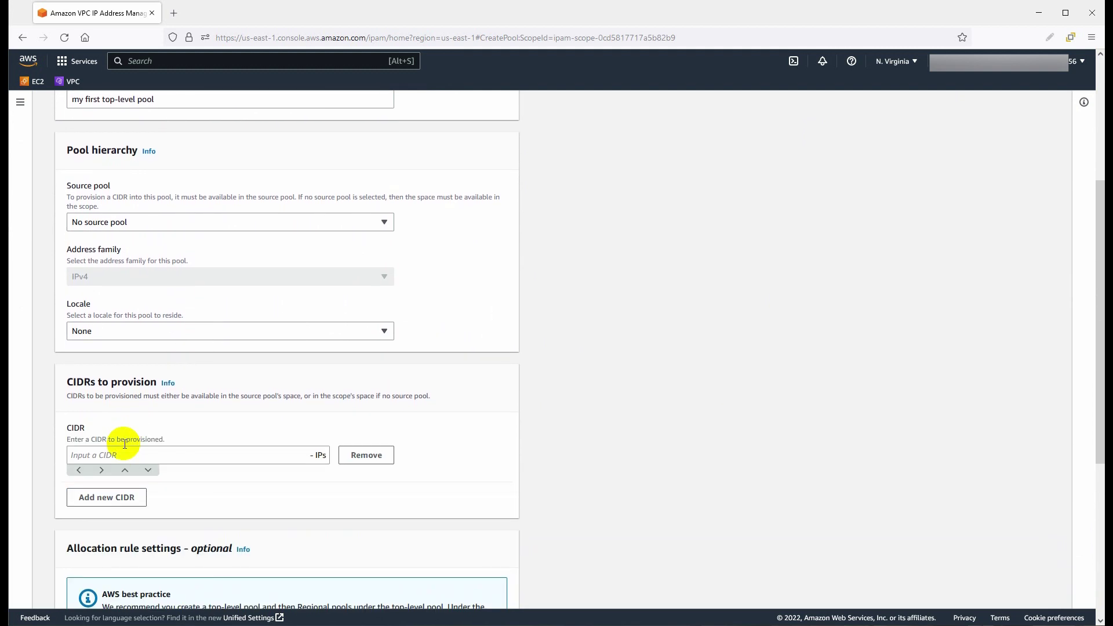
pyautogui.click(125, 454)
pyautogui.write('10.0.')
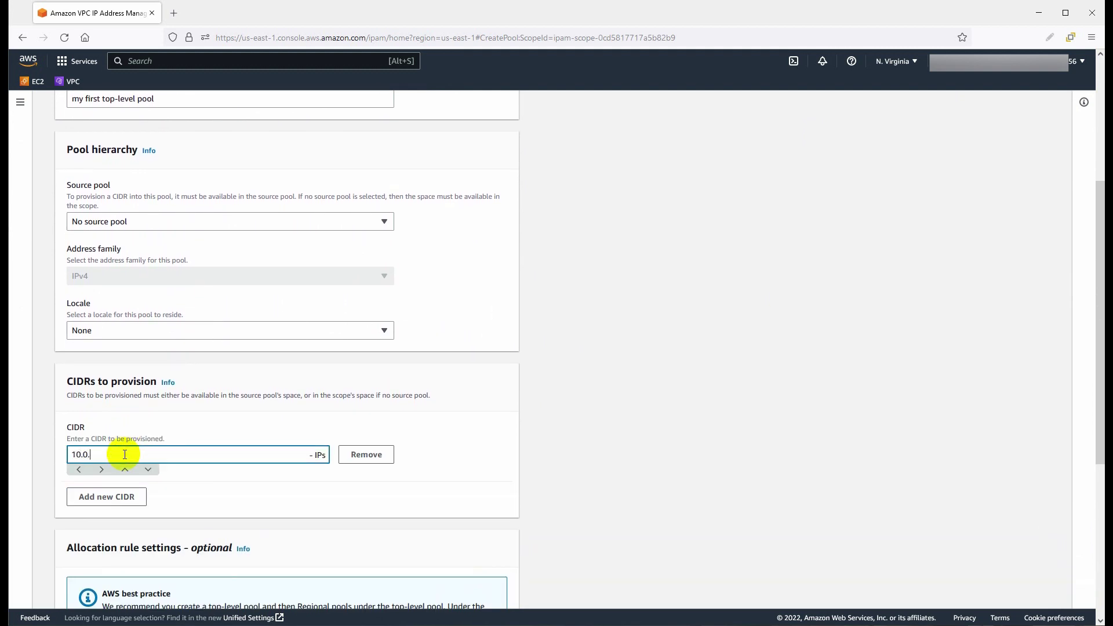
pyautogui.write('0.0/8')
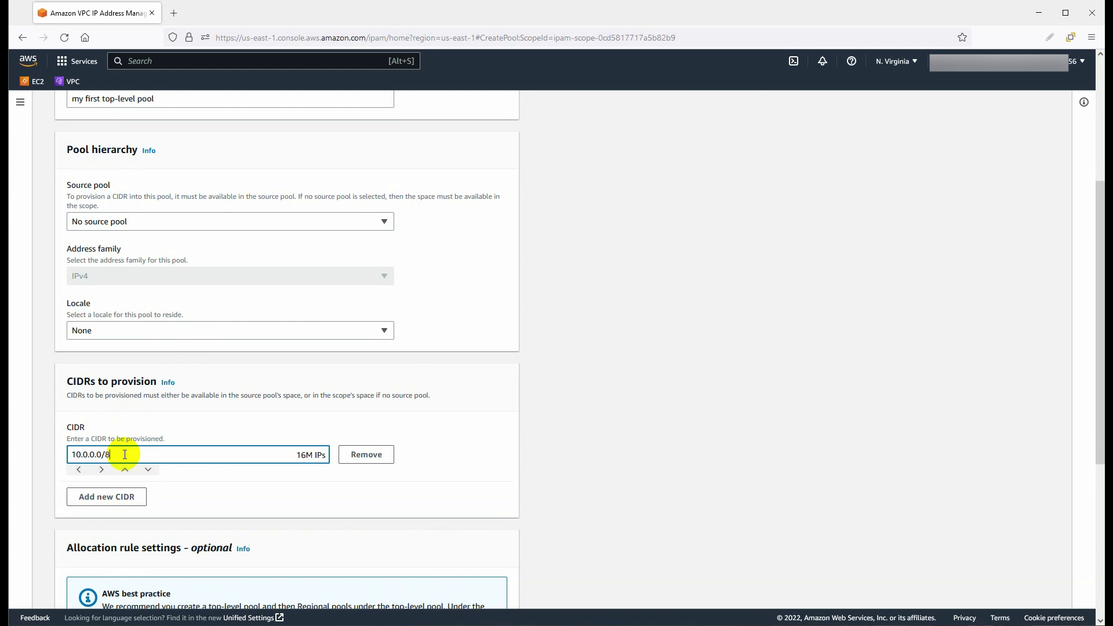
pyautogui.click(362, 473)
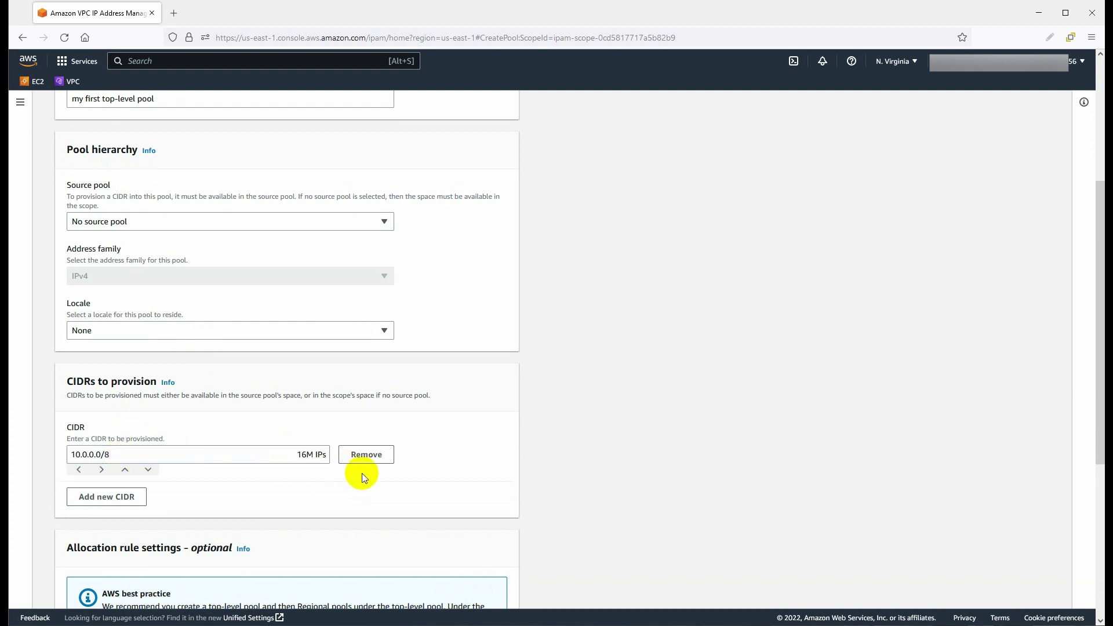
# Enable the pool's allocation rule settings and set the minimum, default and maximum netmask lengths to /9 (8M IPs).
pyautogui.scroll(-2, 362, 473)
pyautogui.scroll(-2, 414, 433)
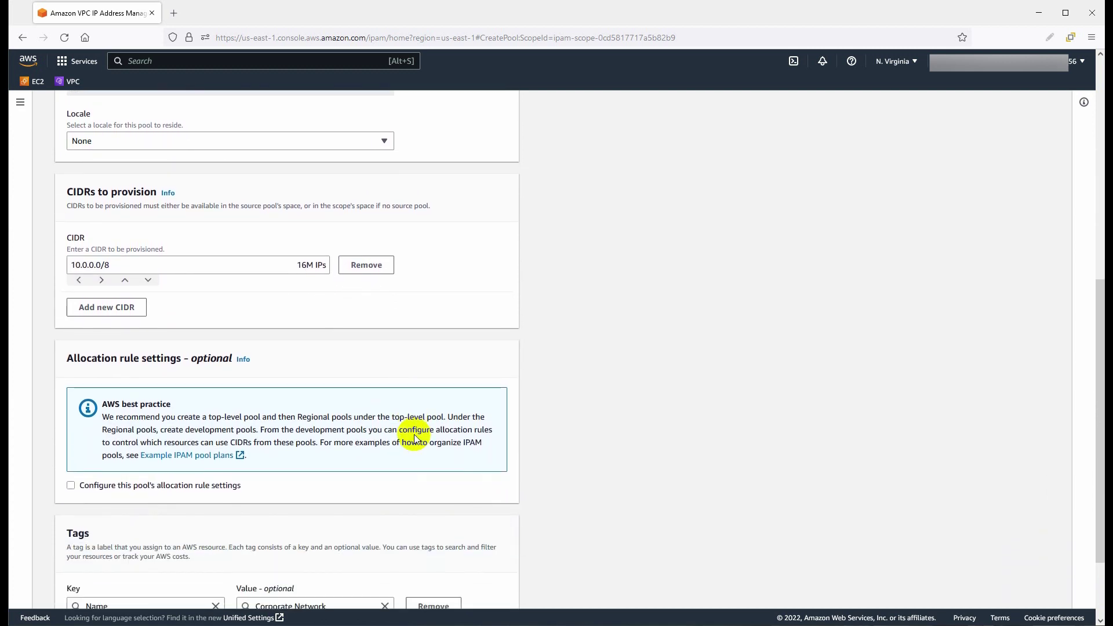
pyautogui.click(71, 436)
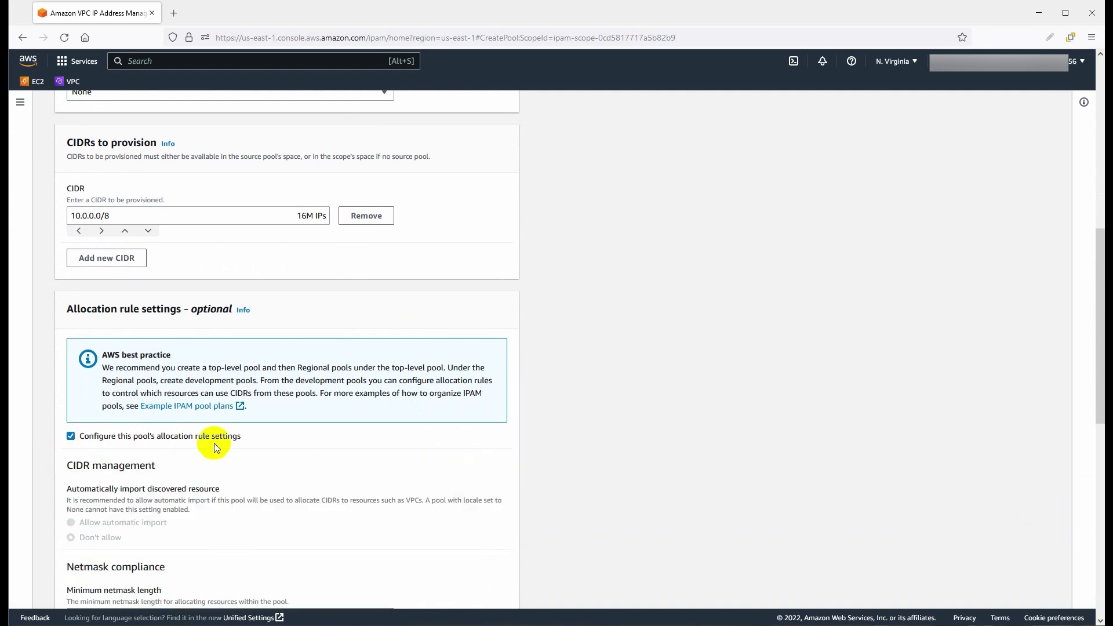
pyautogui.scroll(-2, 229, 443)
pyautogui.scroll(-1, 230, 438)
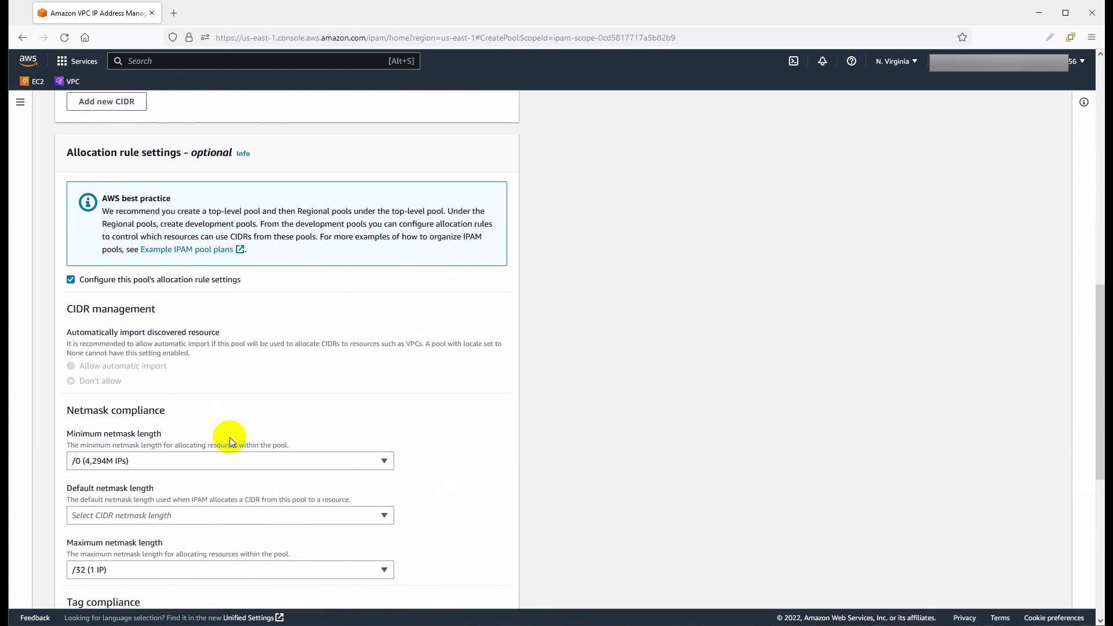
pyautogui.click(200, 441)
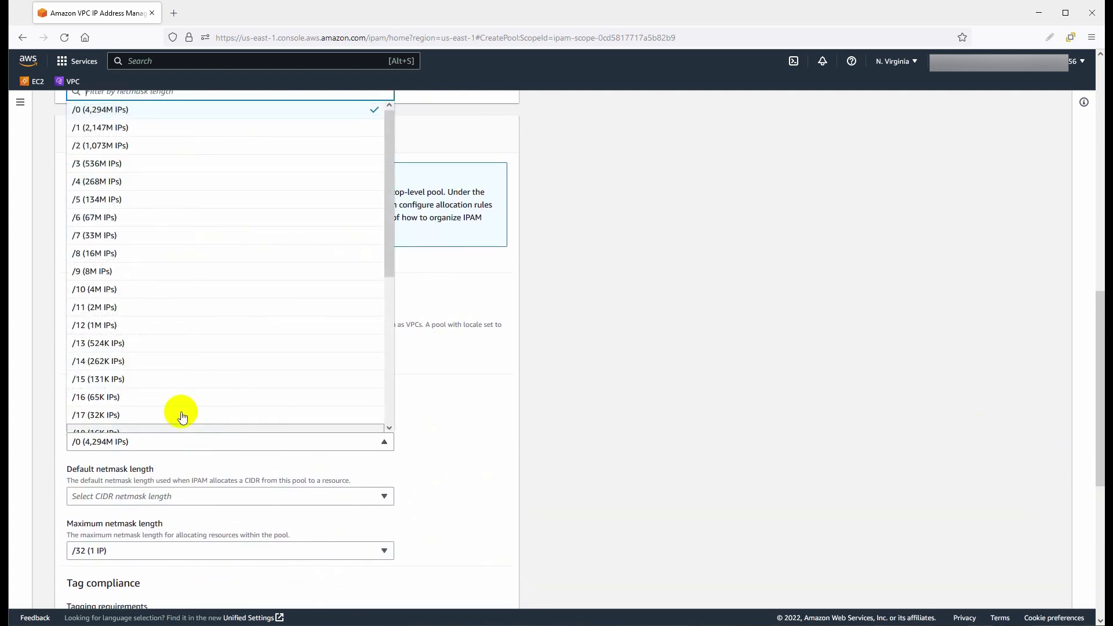
pyautogui.click(84, 271)
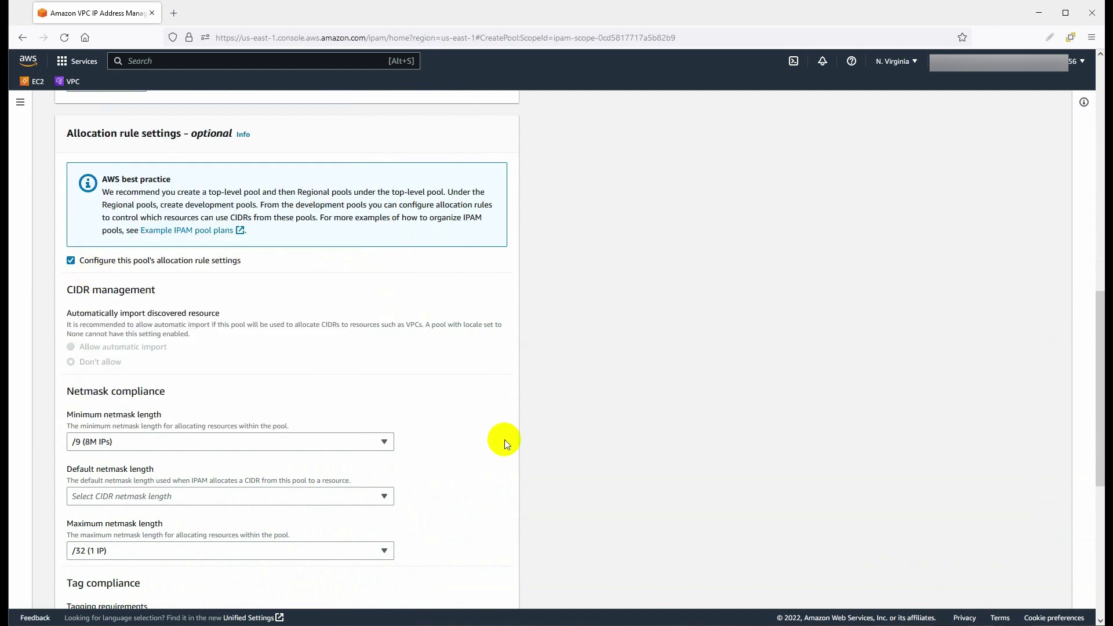
pyautogui.click(209, 492)
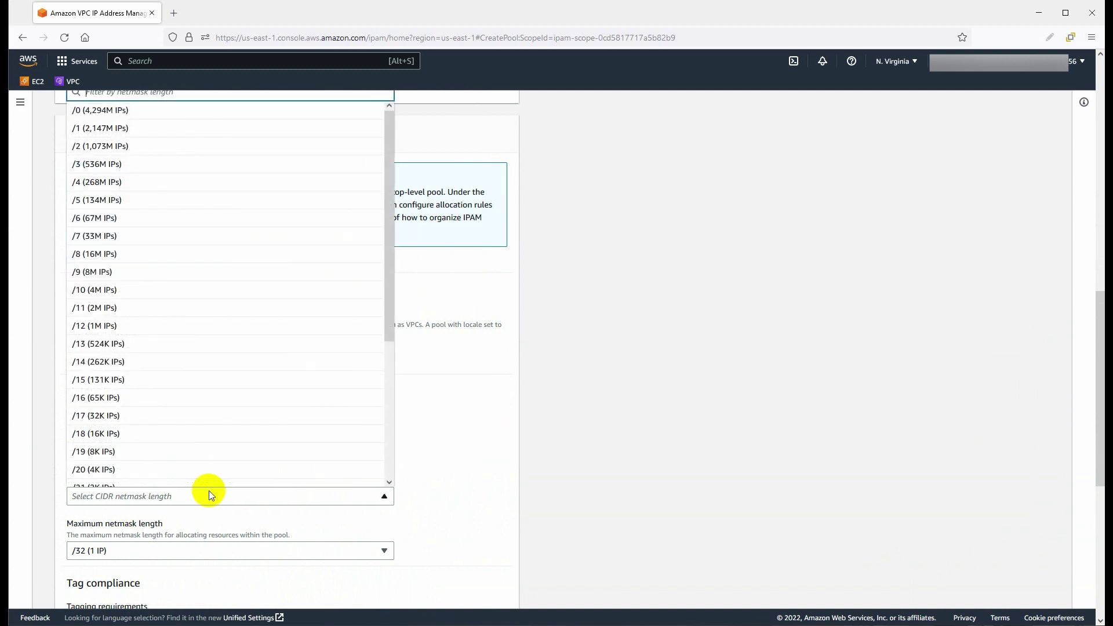
pyautogui.click(182, 270)
pyautogui.click(164, 555)
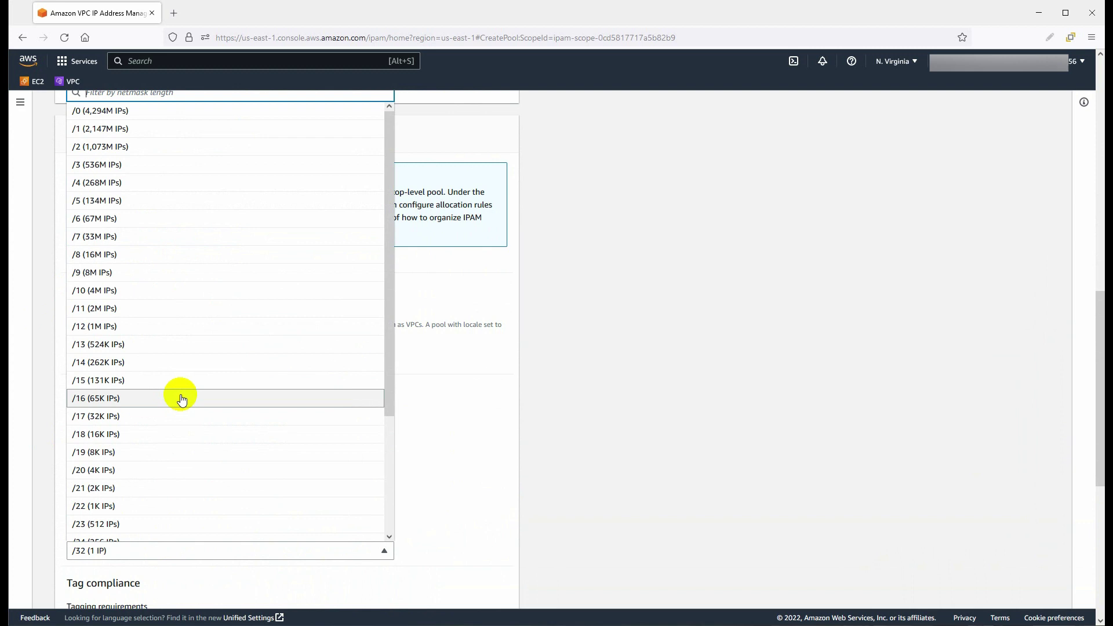
pyautogui.click(174, 269)
# Submit the Corporate Network pool for creation with its existing Name tag.
pyautogui.scroll(-3, 455, 419)
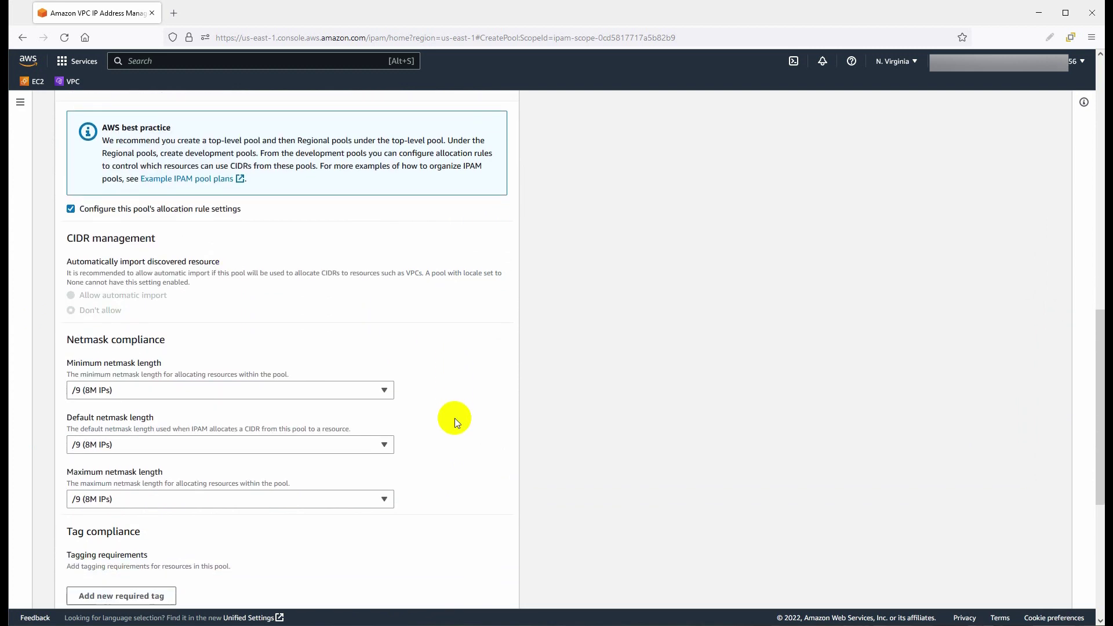
pyautogui.scroll(-3, 454, 418)
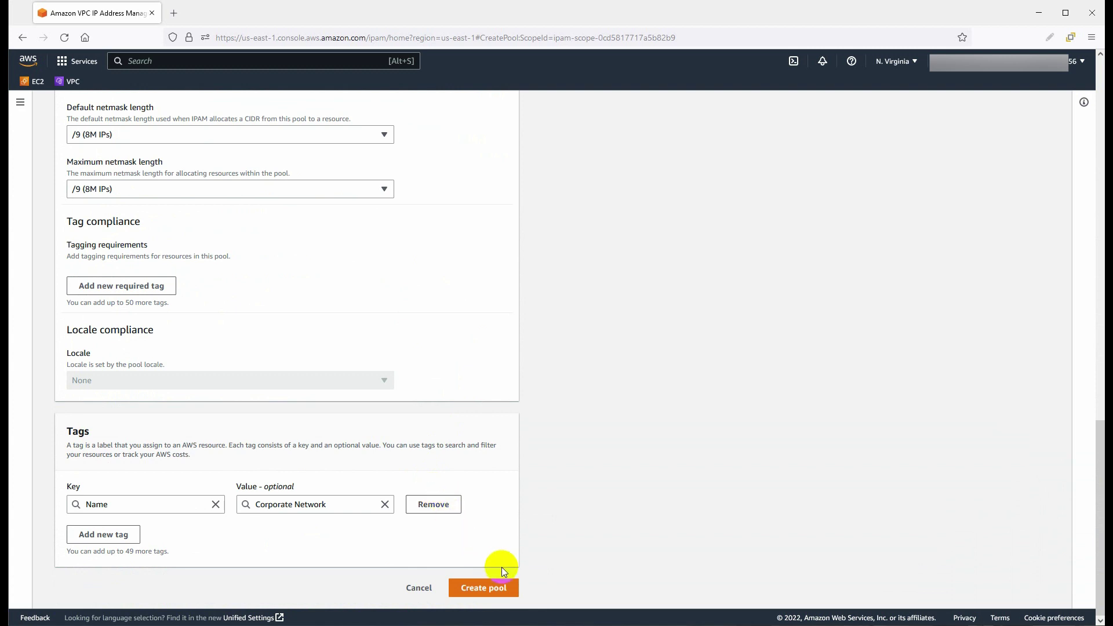
pyautogui.click(493, 588)
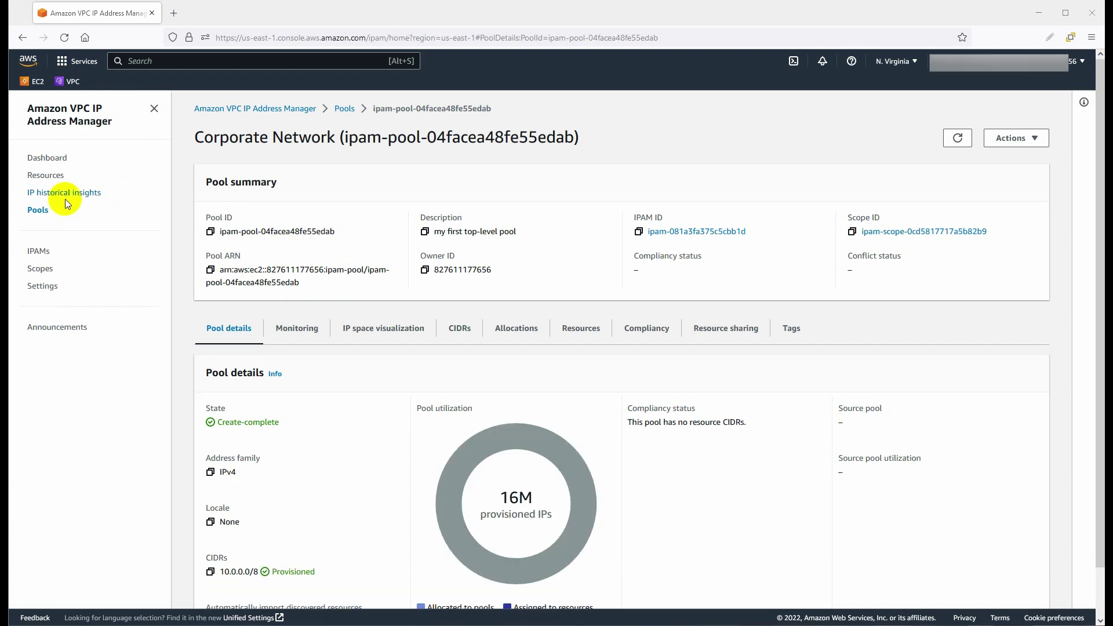
# Start creating another pool in the same IPAM scope and name it "Us-east-1 Top-level pool".
pyautogui.click(38, 210)
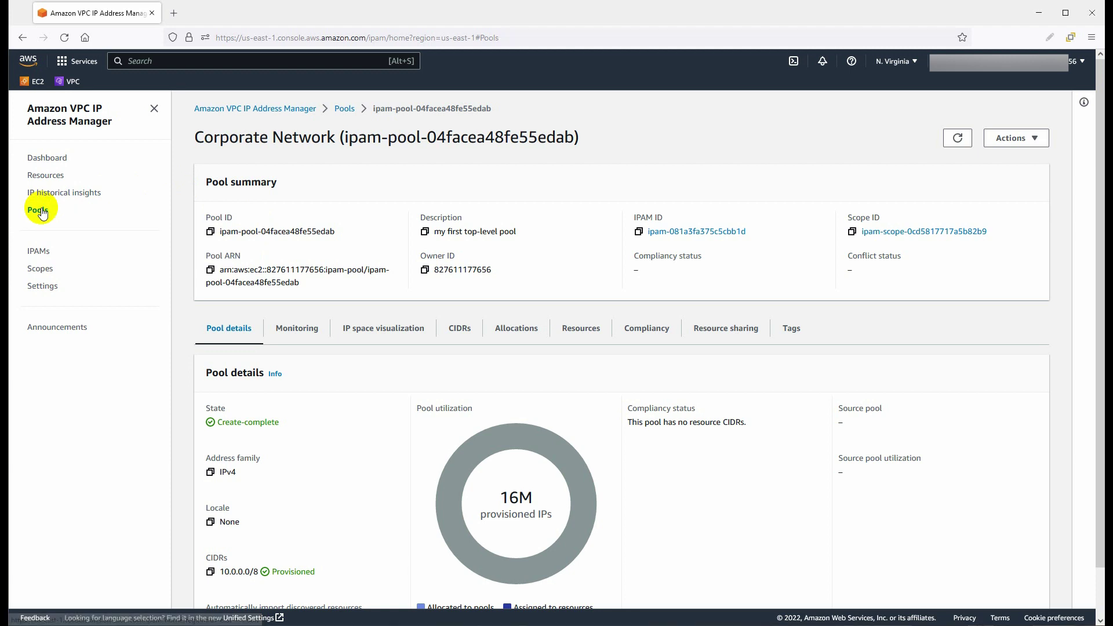
pyautogui.click(1014, 154)
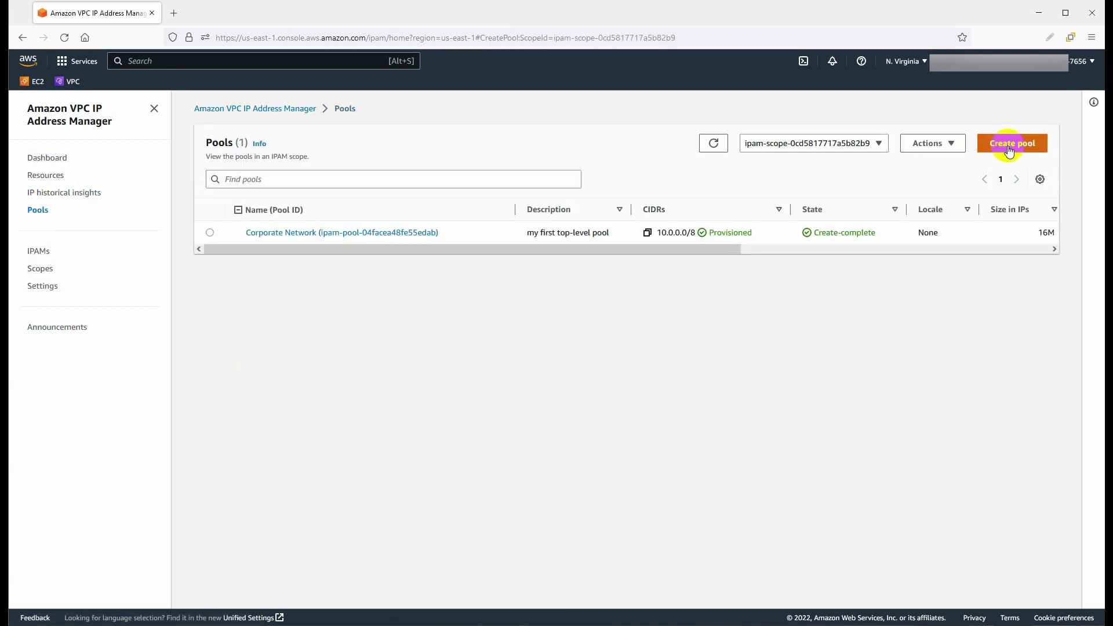
pyautogui.click(280, 277)
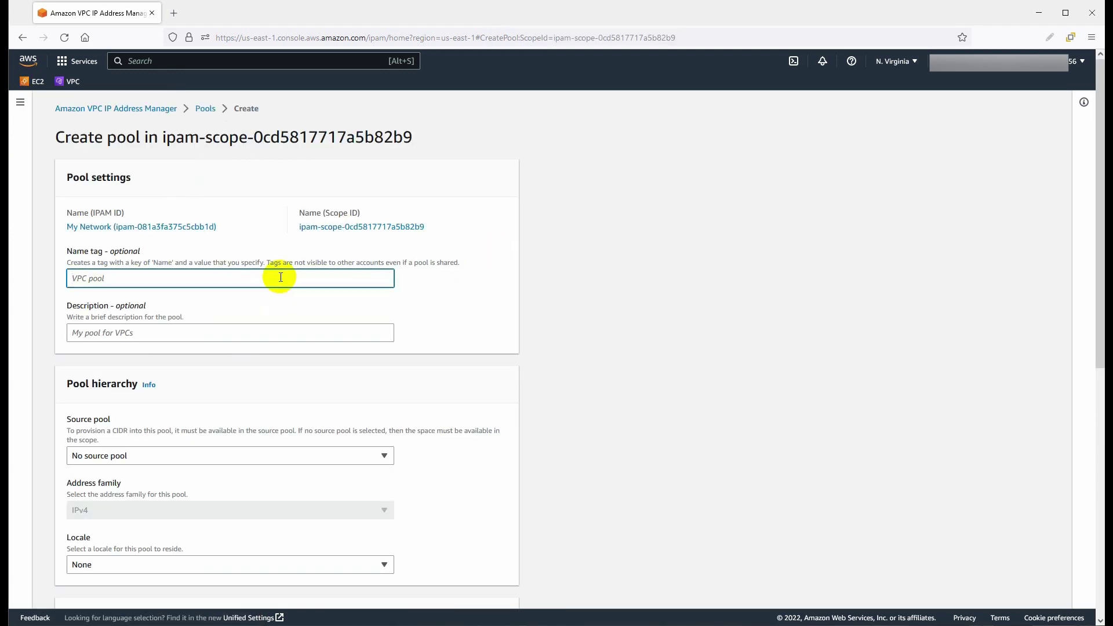
pyautogui.write('us-est')
pyautogui.press('BackSpace')
pyautogui.press('BackSpace')
pyautogui.write('ast-1 Top')
pyautogui.press('BackSpace')
pyautogui.write('op-level poo')
# Choose Corporate Network as the new pool's source pool and US East (N. Virginia) - us-east-1 as its locale.
pyautogui.scroll(-2, 349, 353)
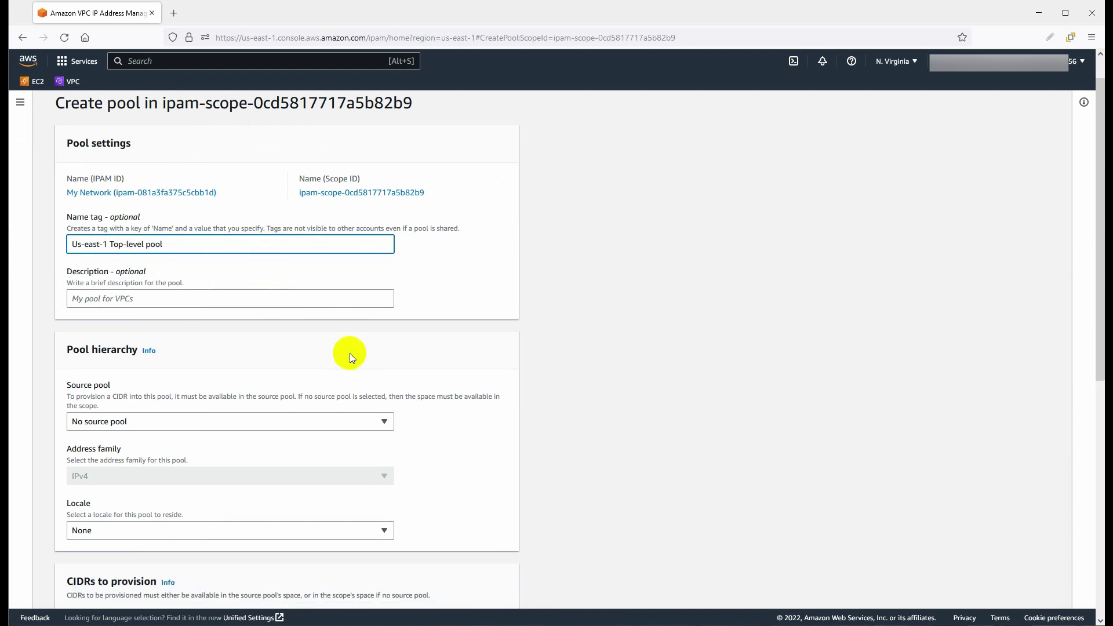
pyautogui.click(322, 397)
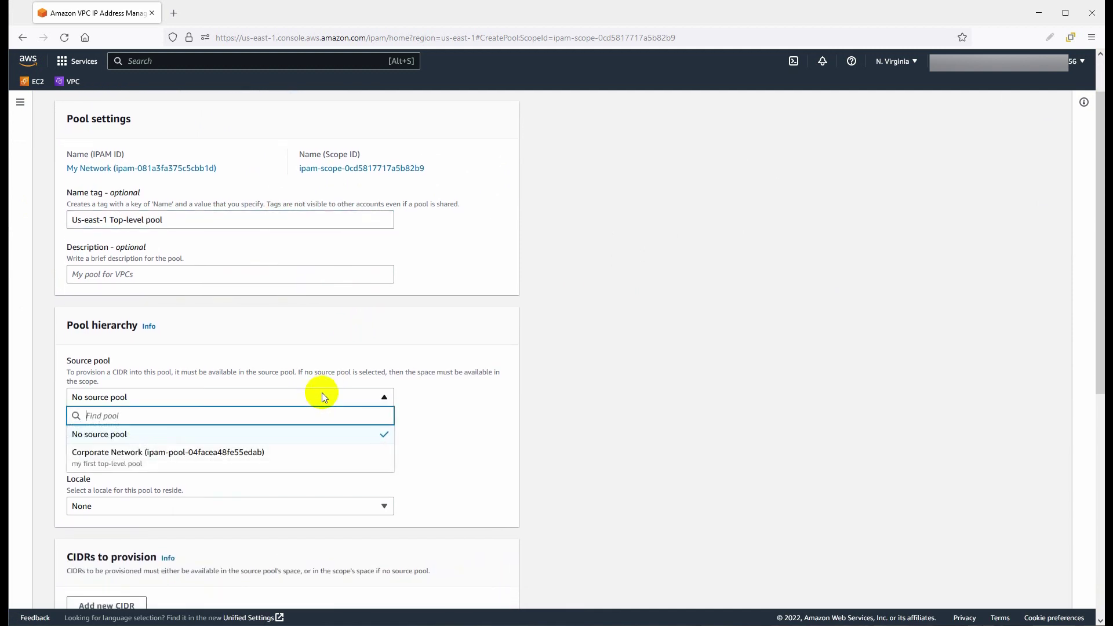
pyautogui.click(288, 458)
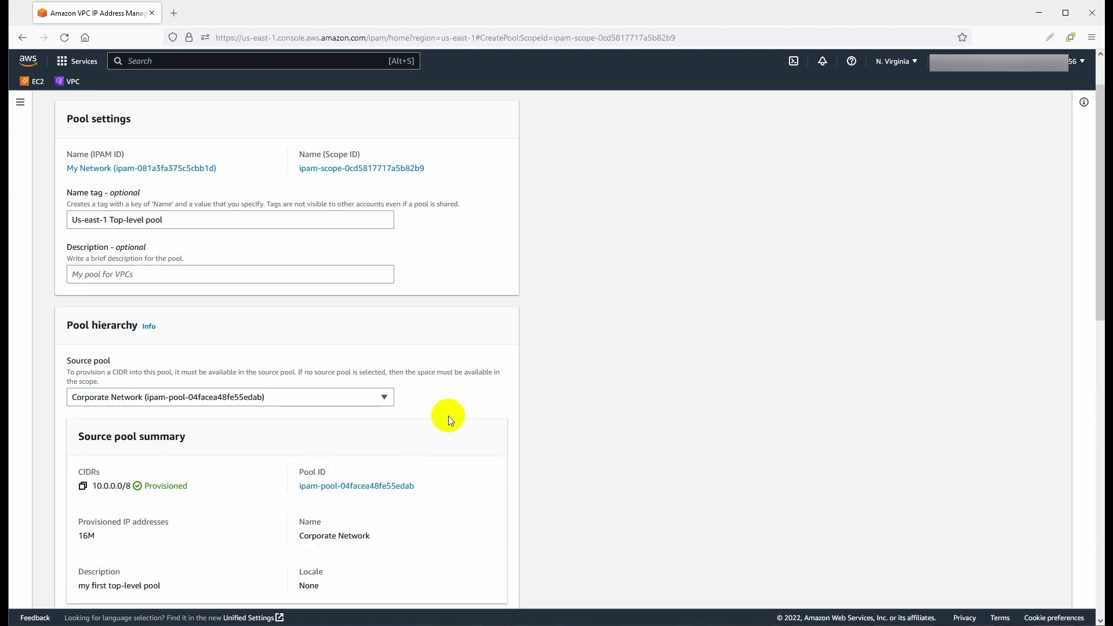
pyautogui.scroll(-3, 447, 416)
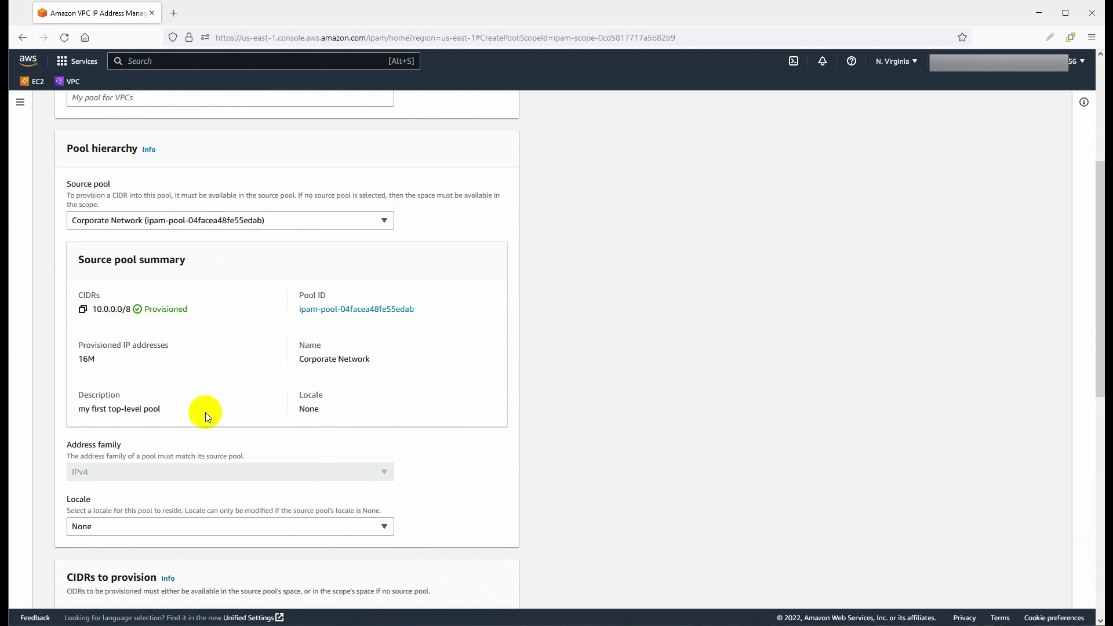
pyautogui.scroll(-1, 244, 428)
pyautogui.click(181, 464)
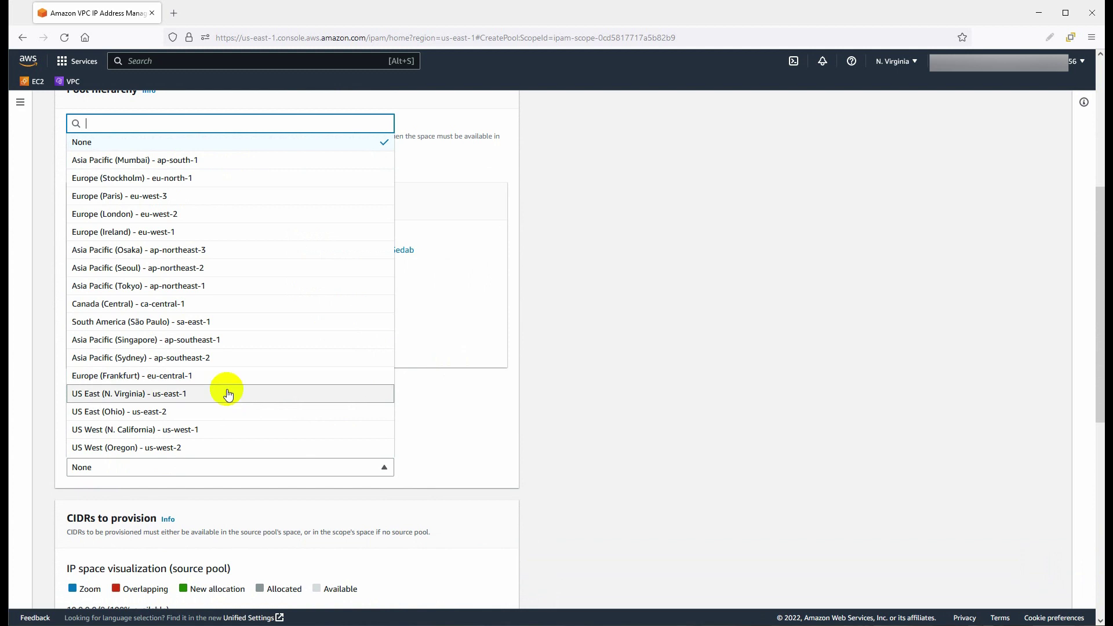
pyautogui.click(228, 394)
# Add the specific CIDR 10.0.0.0/9 to provision from the source pool's space.
pyautogui.scroll(-3, 489, 437)
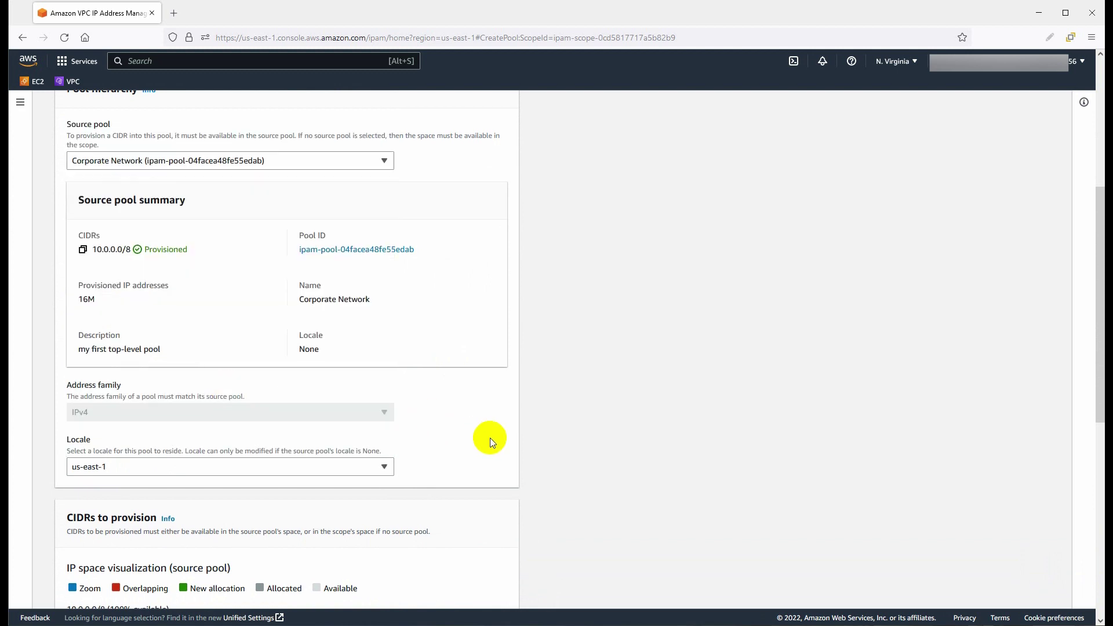
pyautogui.scroll(-1, 489, 437)
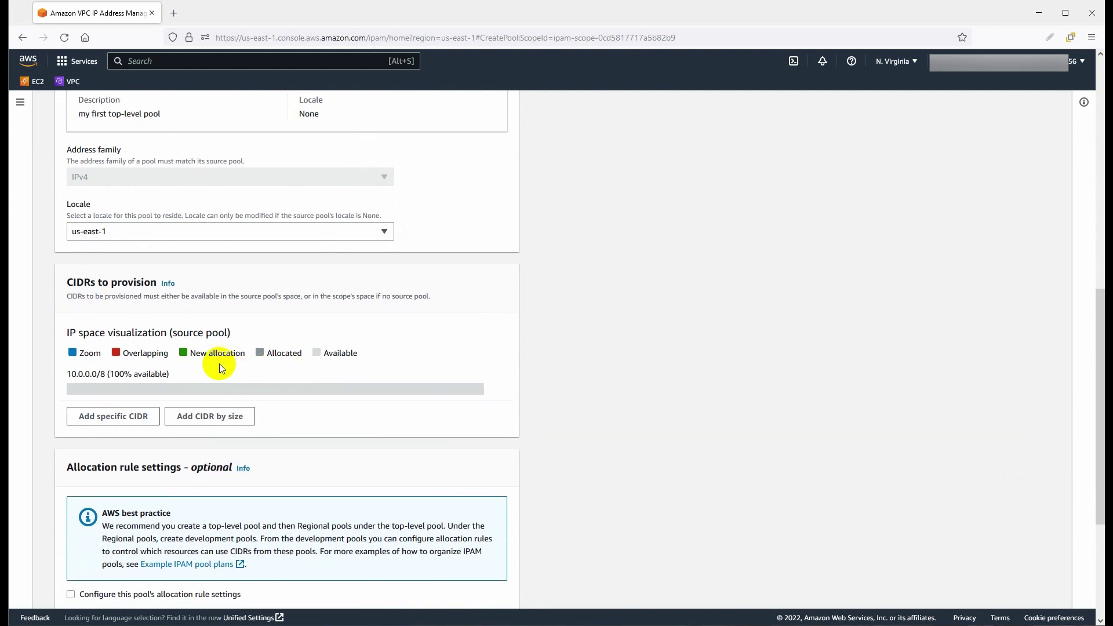
pyautogui.click(143, 414)
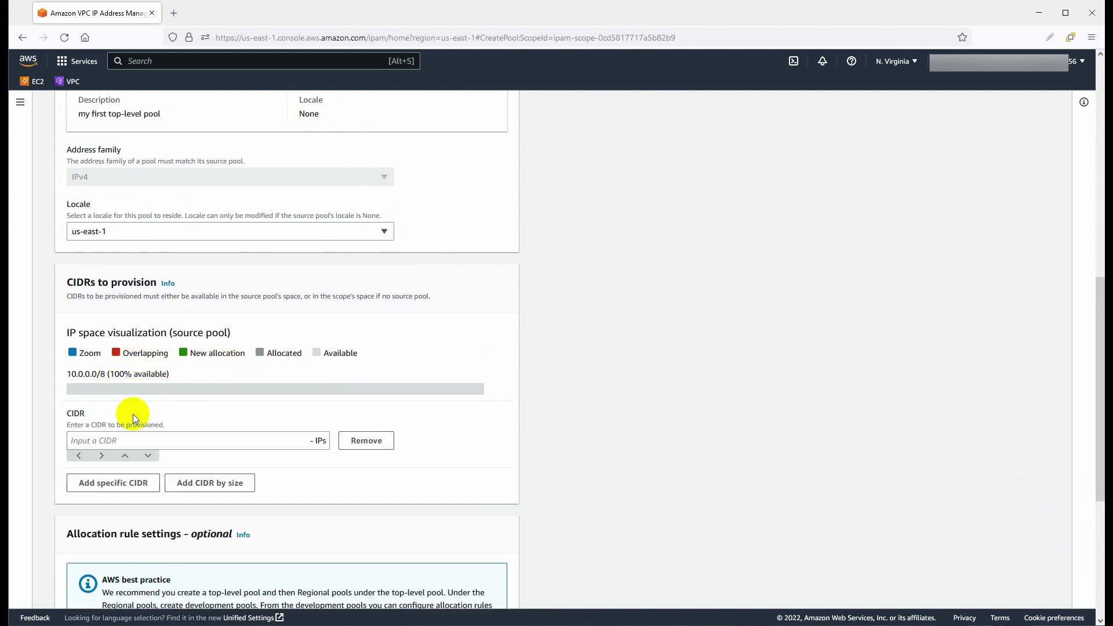
pyautogui.click(177, 440)
pyautogui.write('10.')
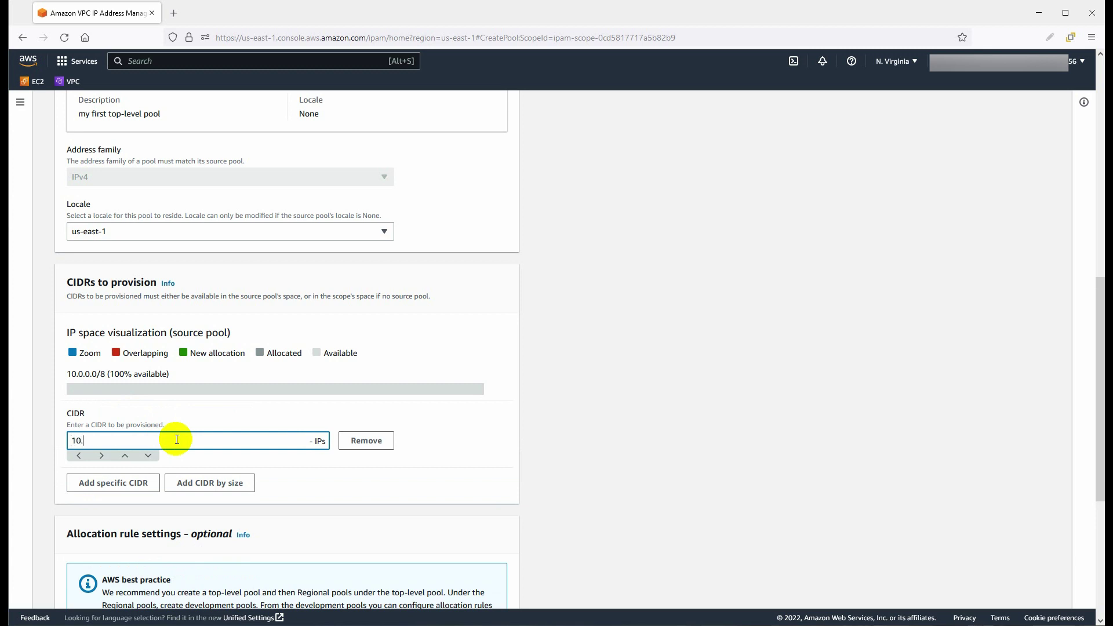
pyautogui.write('0.0.0/9')
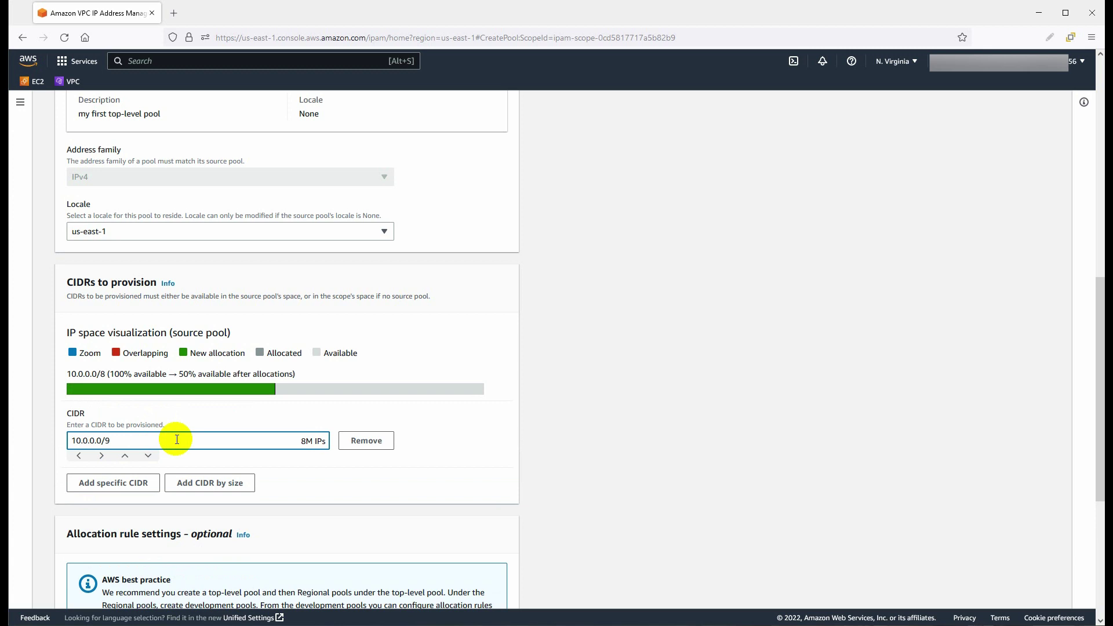
pyautogui.click(328, 482)
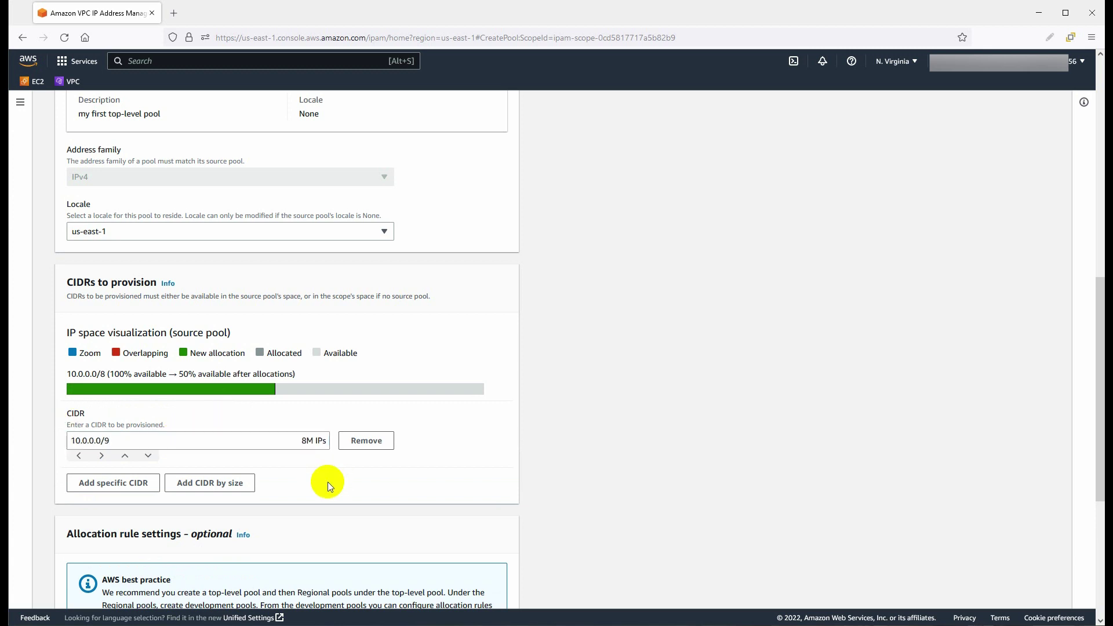
# Enable allocation rule settings for the regional pool and set its minimum, default and maximum netmask lengths to /10.
pyautogui.scroll(-4, 328, 481)
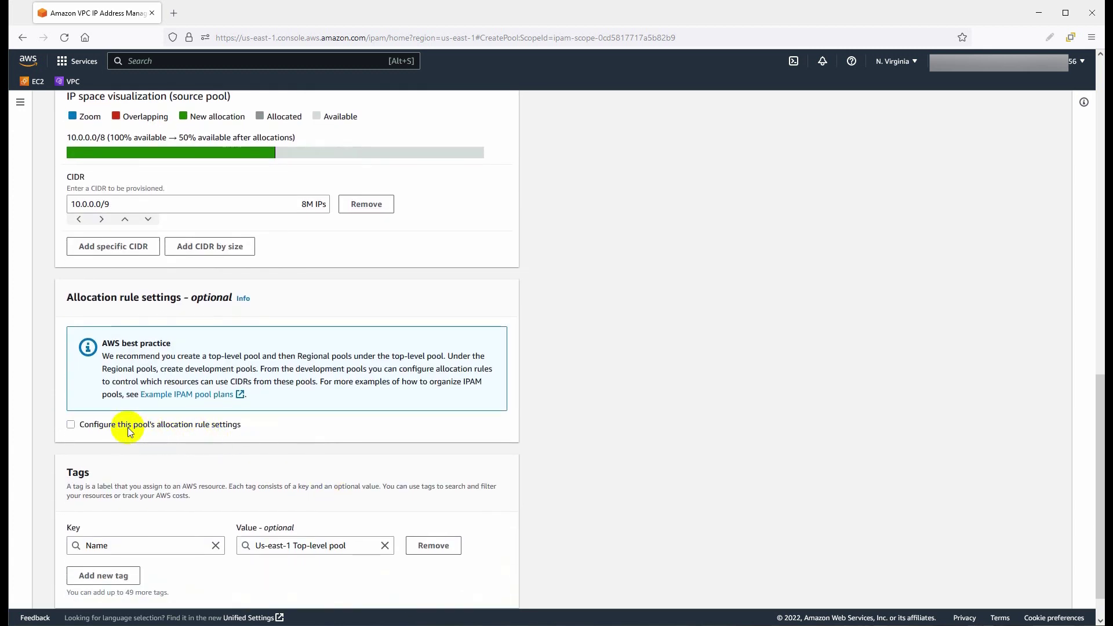
pyautogui.click(96, 425)
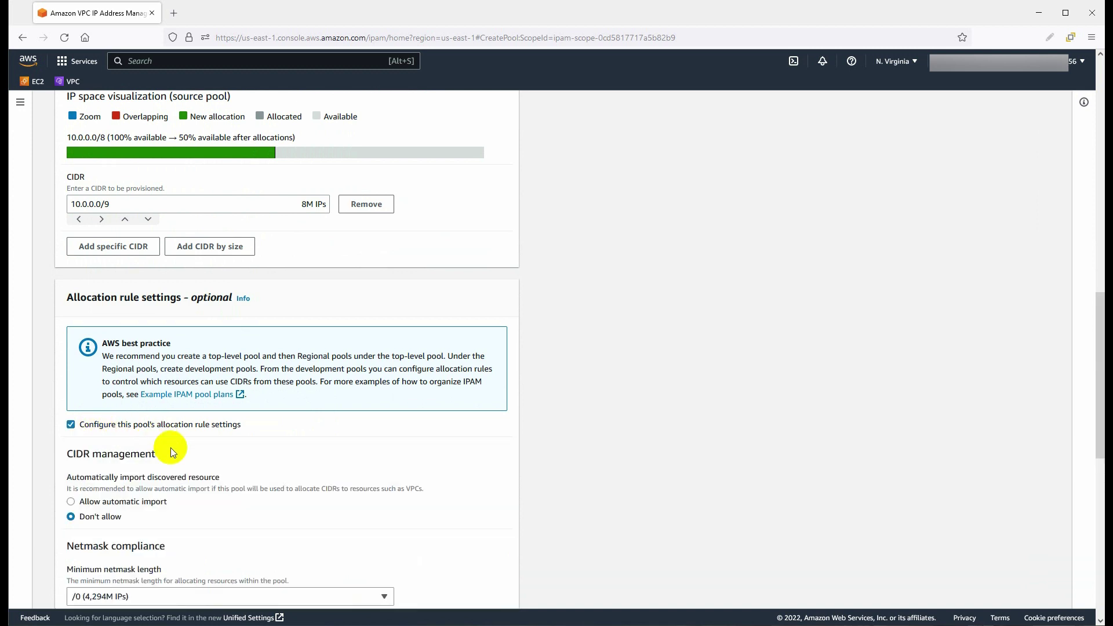
pyautogui.scroll(-2, 171, 448)
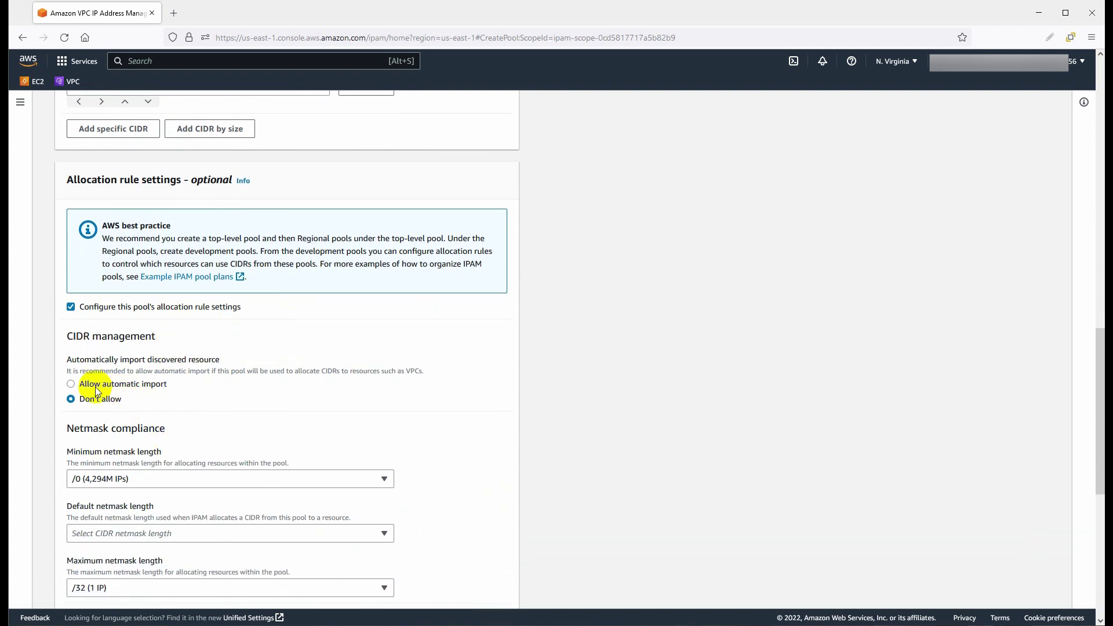
pyautogui.scroll(-1, 226, 419)
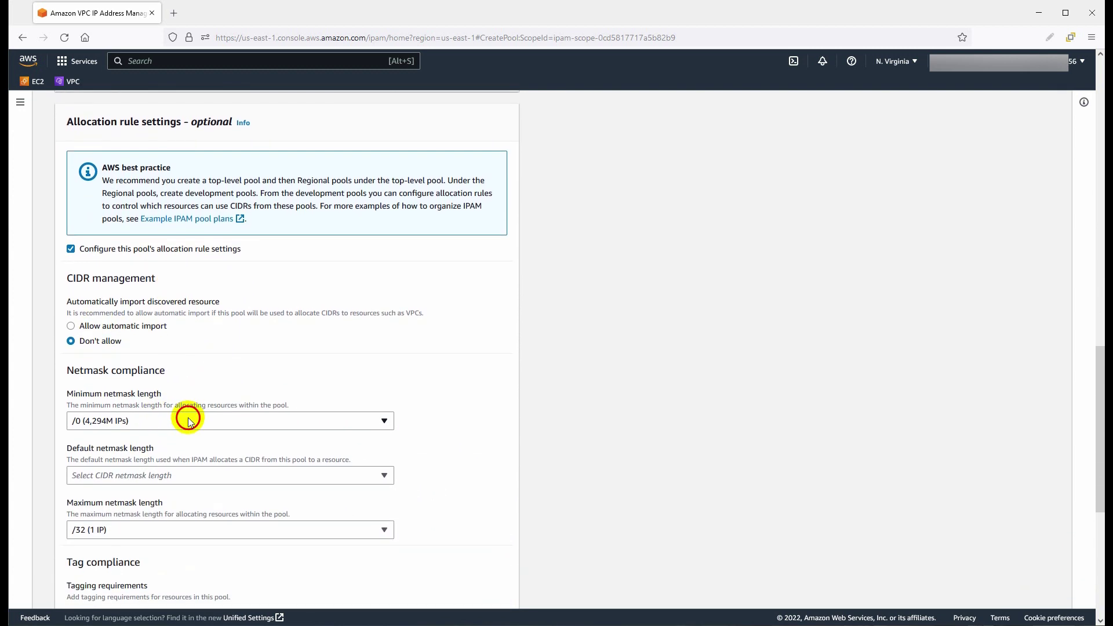
pyautogui.click(186, 420)
pyautogui.click(206, 285)
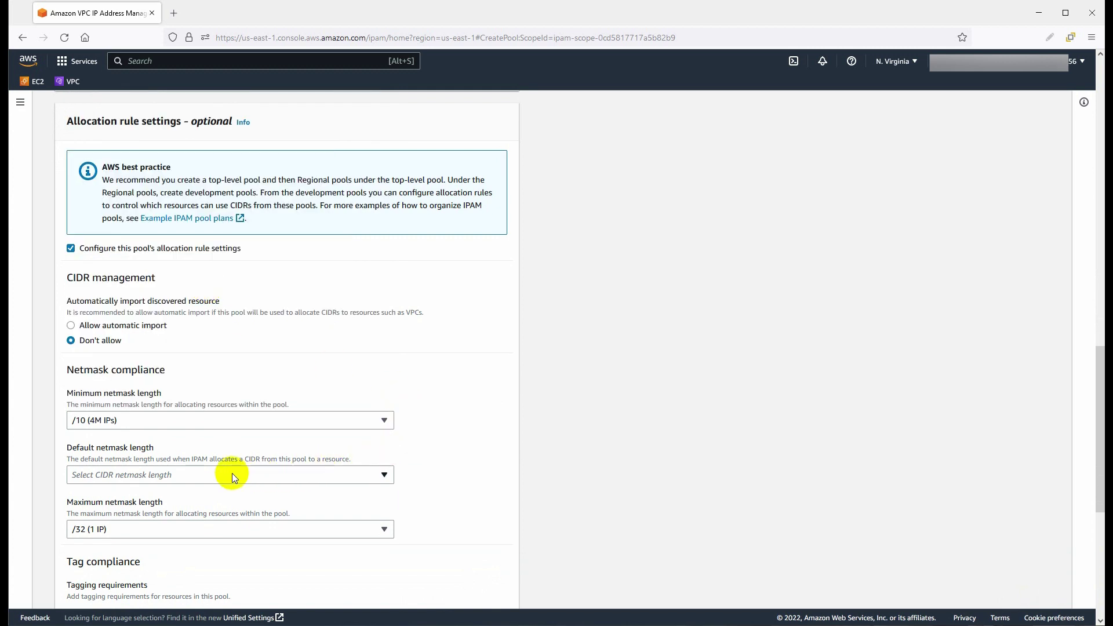
pyautogui.click(232, 473)
pyautogui.click(190, 294)
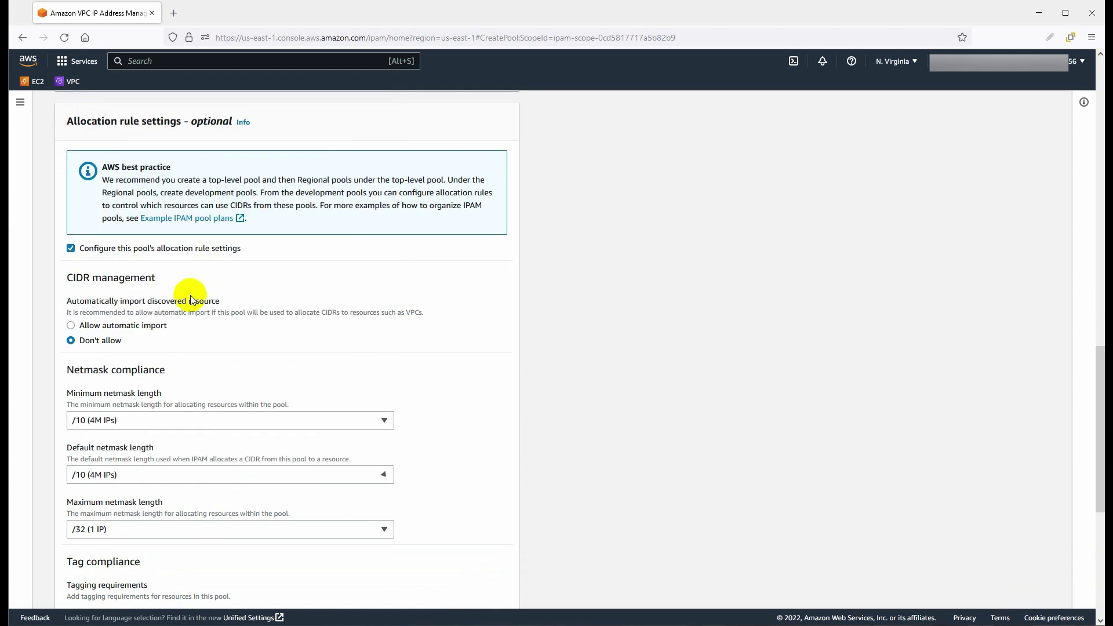
pyautogui.click(191, 529)
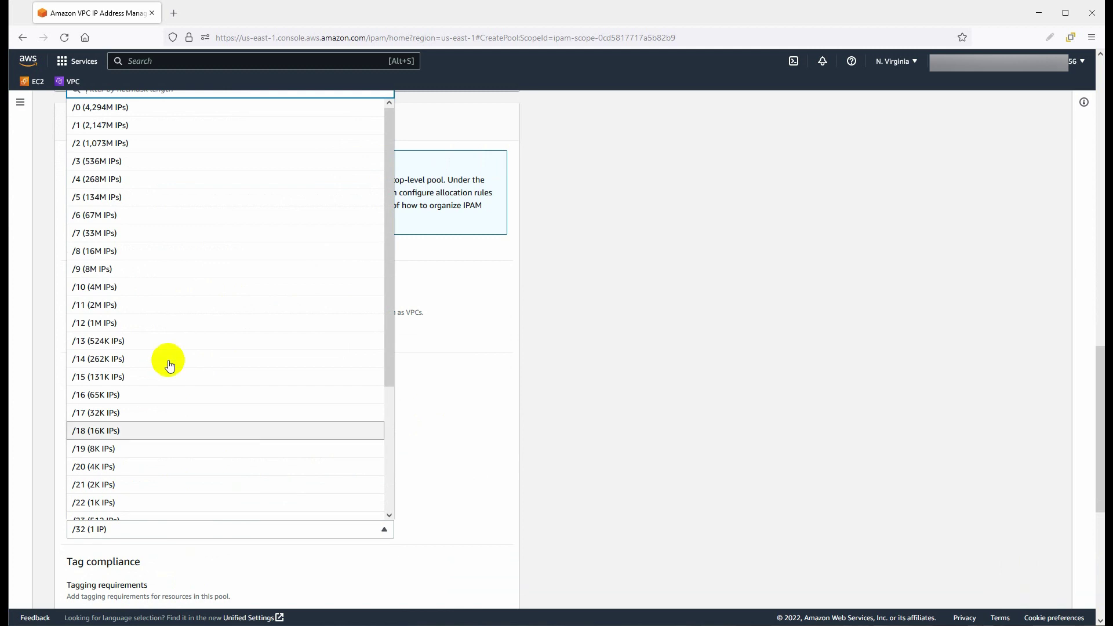
pyautogui.click(164, 288)
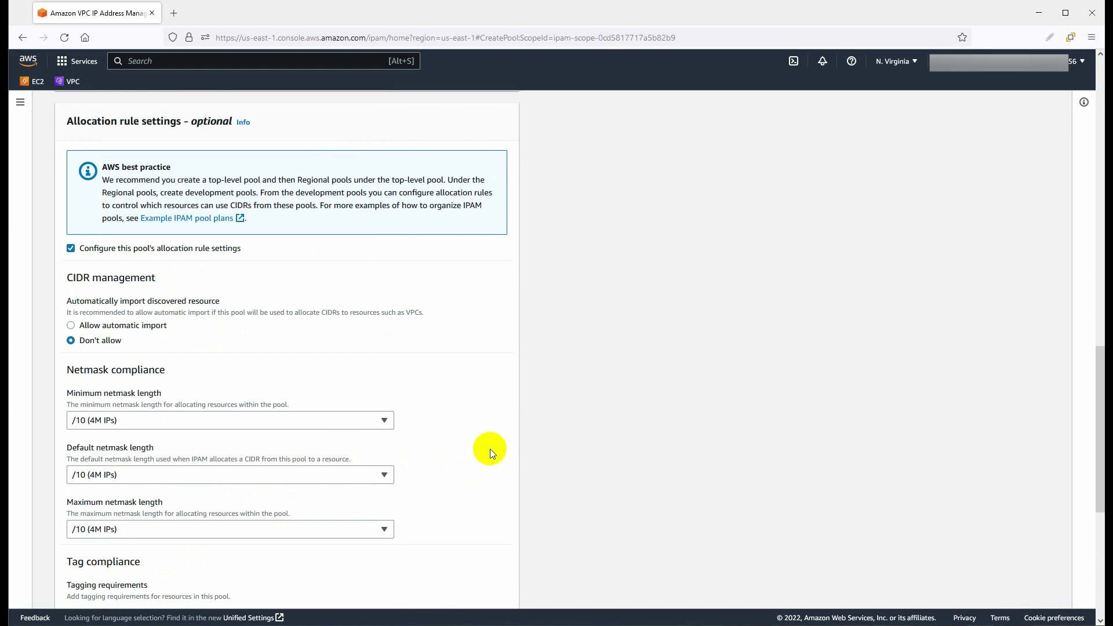
# Submit the Us-east-1 Top-level pool for creation without adding any required tags.
pyautogui.scroll(-2, 428, 434)
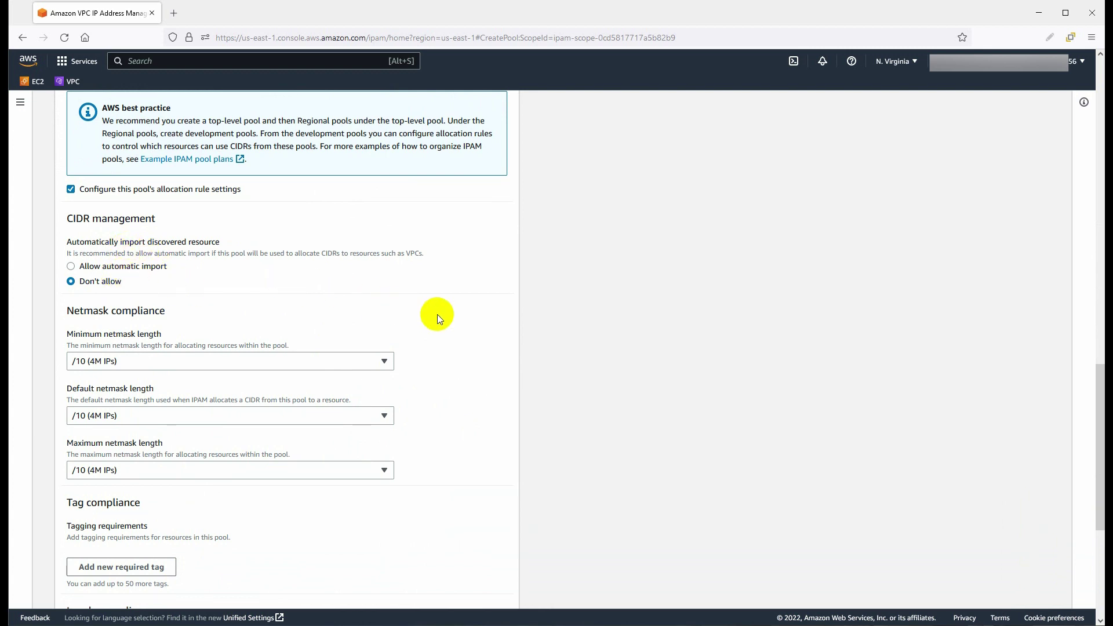
pyautogui.scroll(-5, 468, 327)
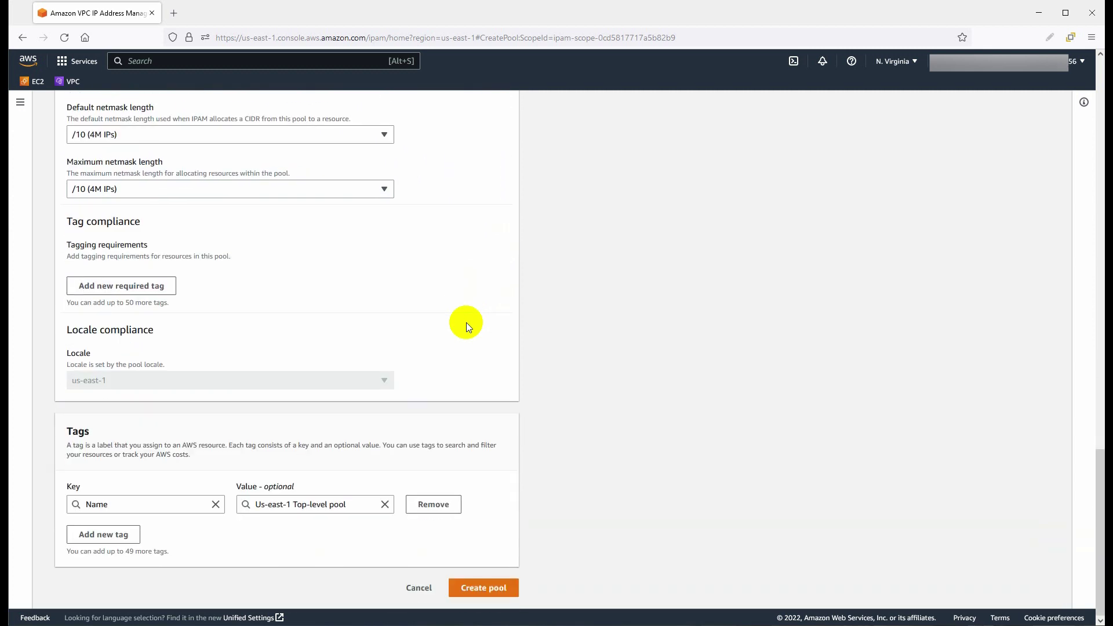
pyautogui.click(486, 587)
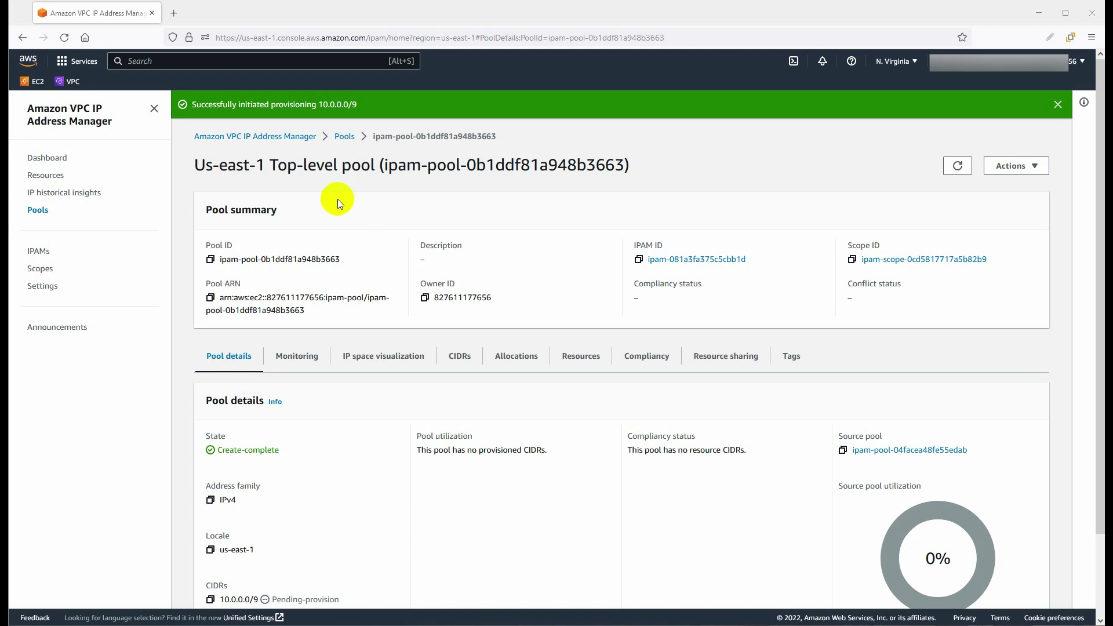
# Start creating another pool named "us-east-1 Prod" with Us-east-1 Top-level pool as its source pool.
pyautogui.click(56, 218)
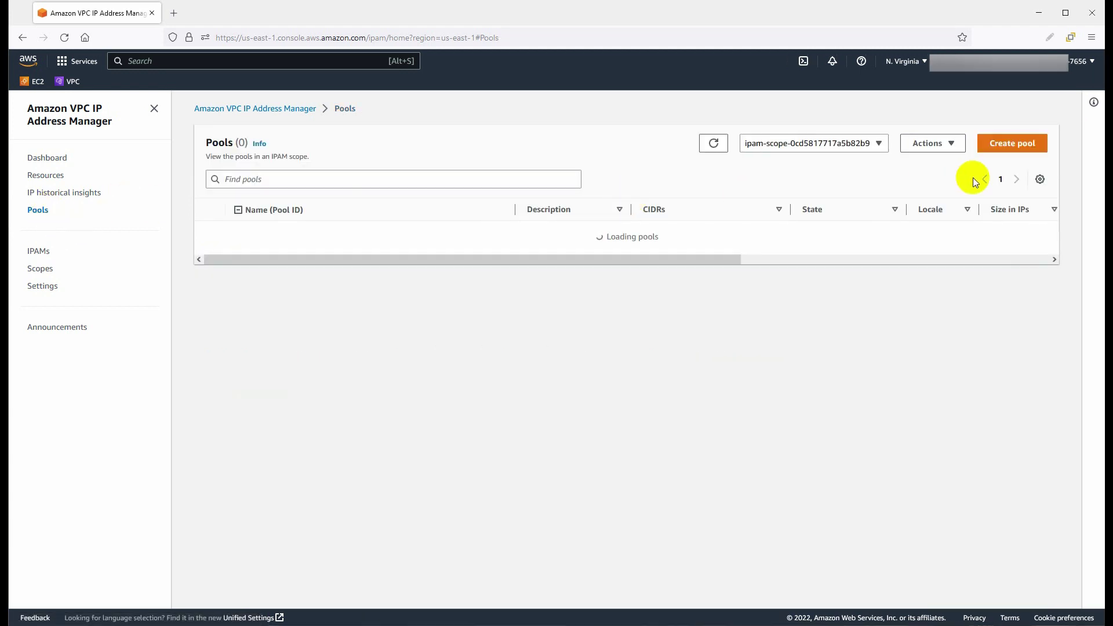
pyautogui.click(1013, 149)
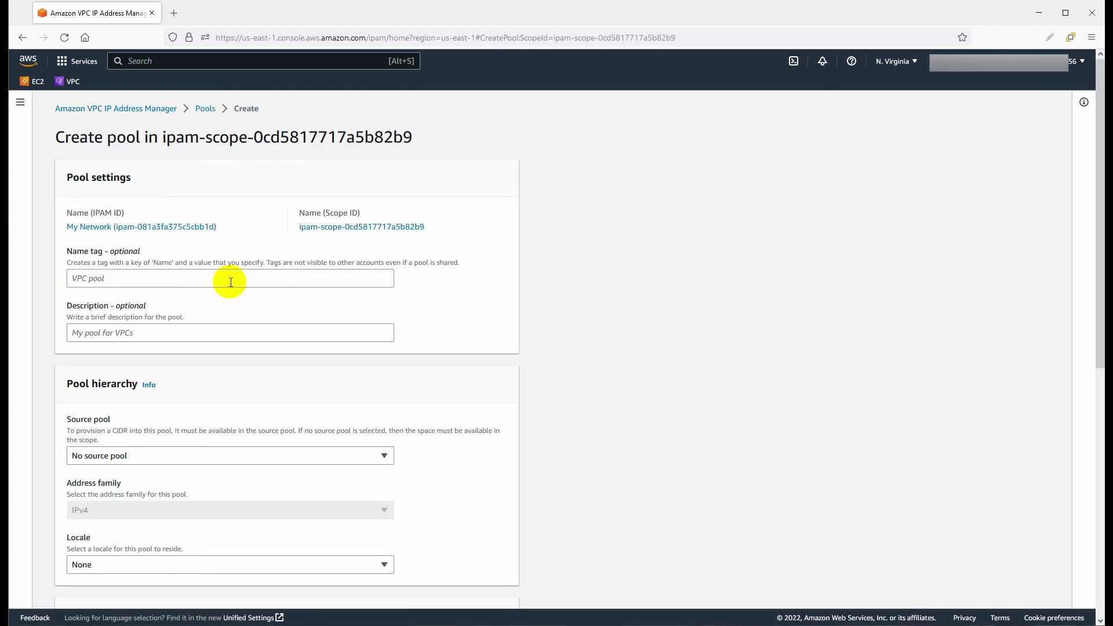
pyautogui.click(231, 280)
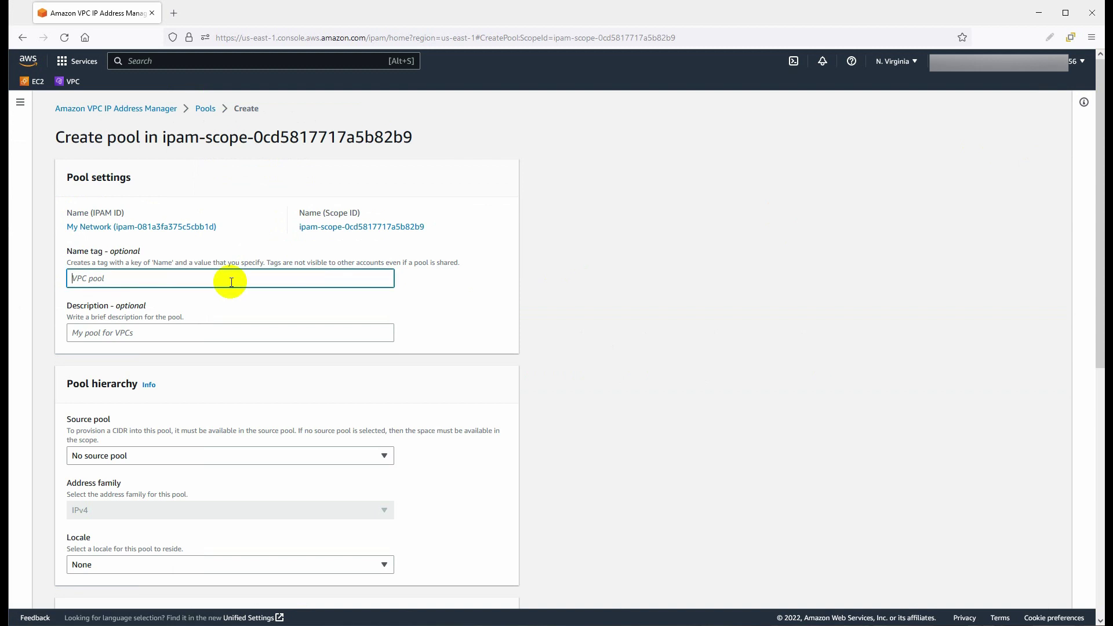
pyautogui.write('us-east-1 Prod')
pyautogui.click(320, 454)
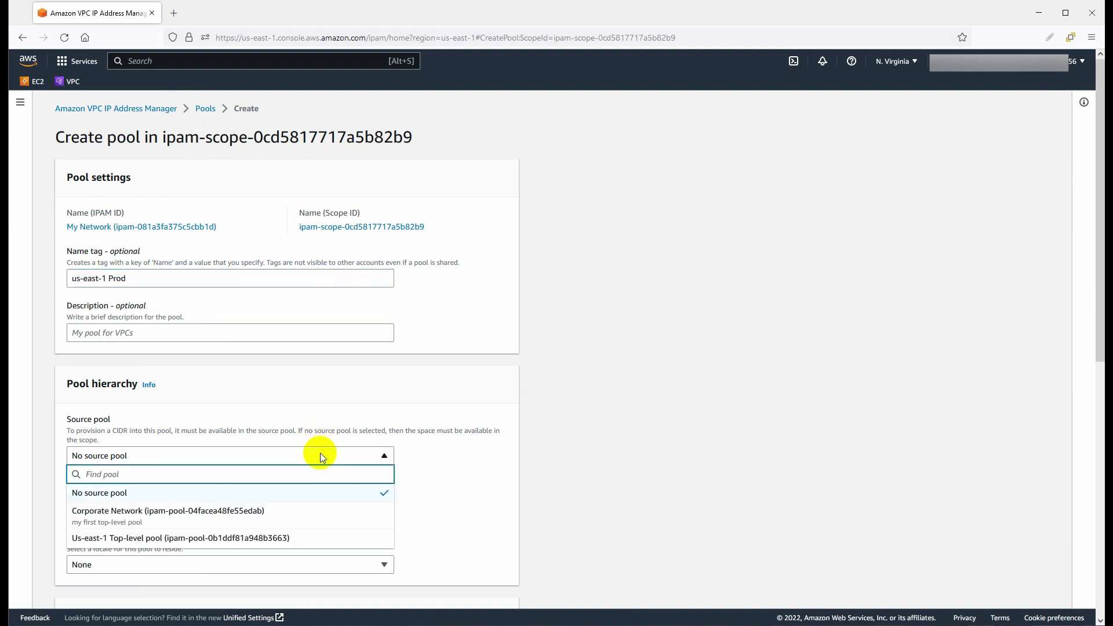
pyautogui.click(261, 537)
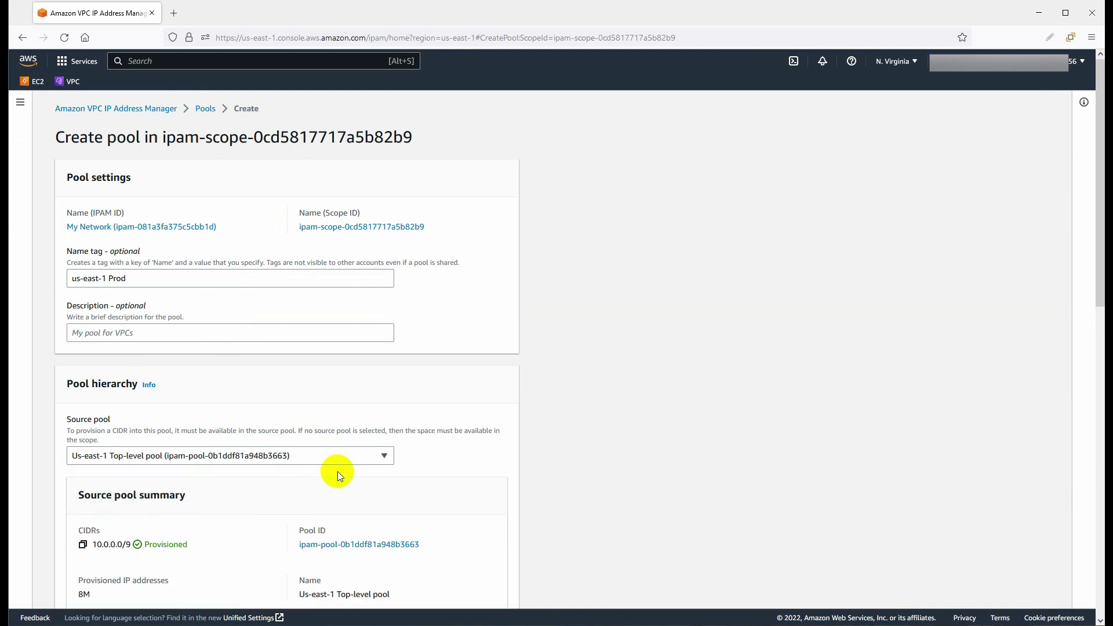
# Add a CIDR by size with netmask length /10 to provision from the source pool's space.
pyautogui.scroll(-5, 348, 464)
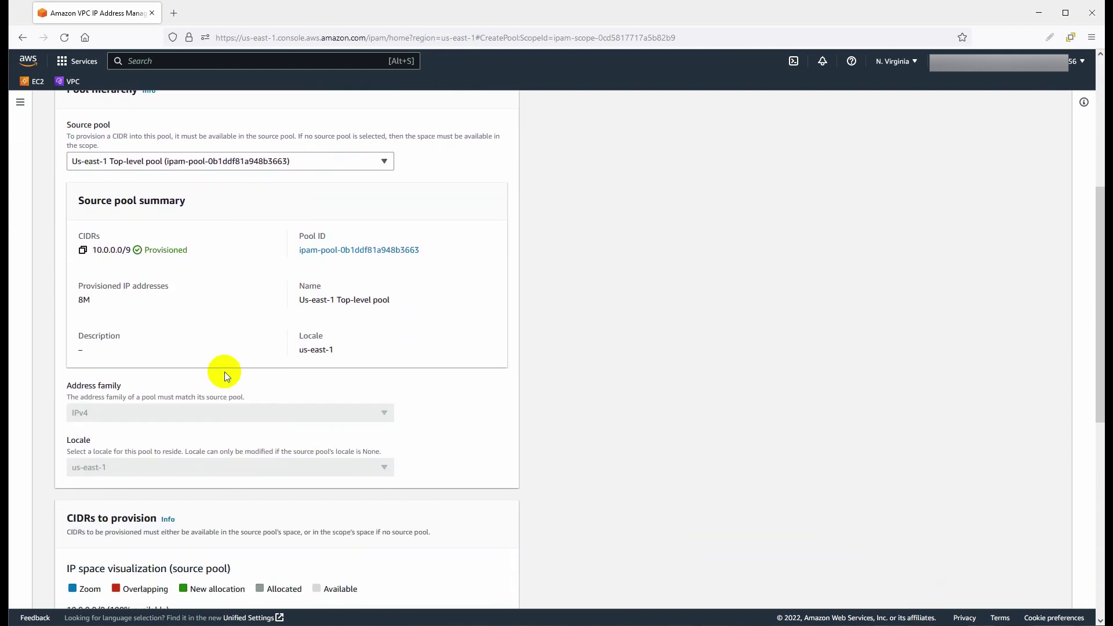
pyautogui.scroll(-3, 191, 348)
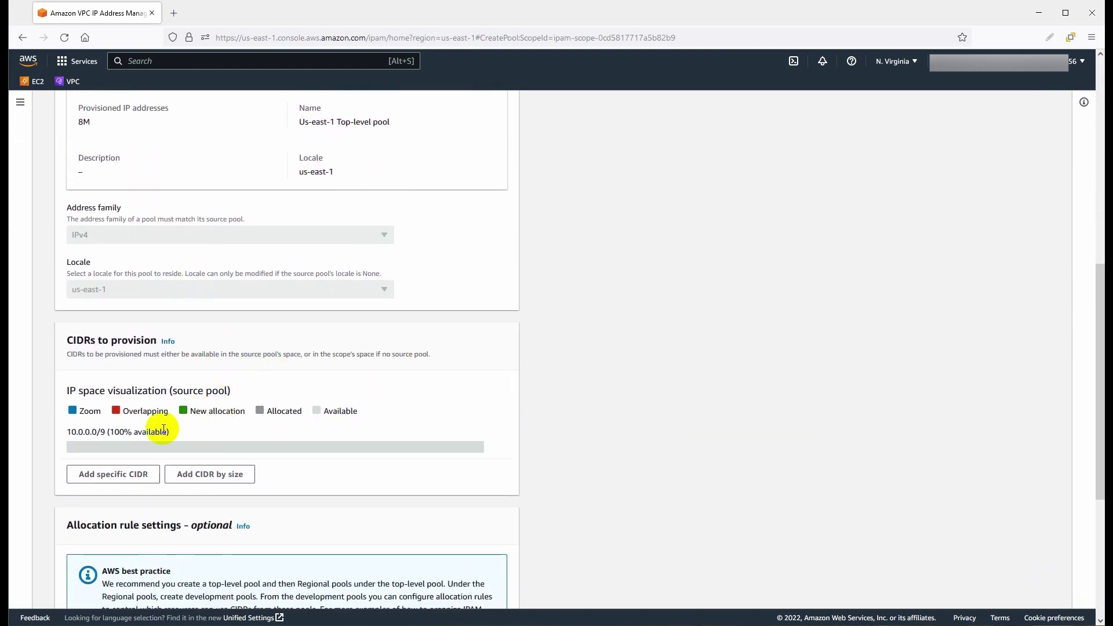
pyautogui.click(206, 475)
pyautogui.click(184, 497)
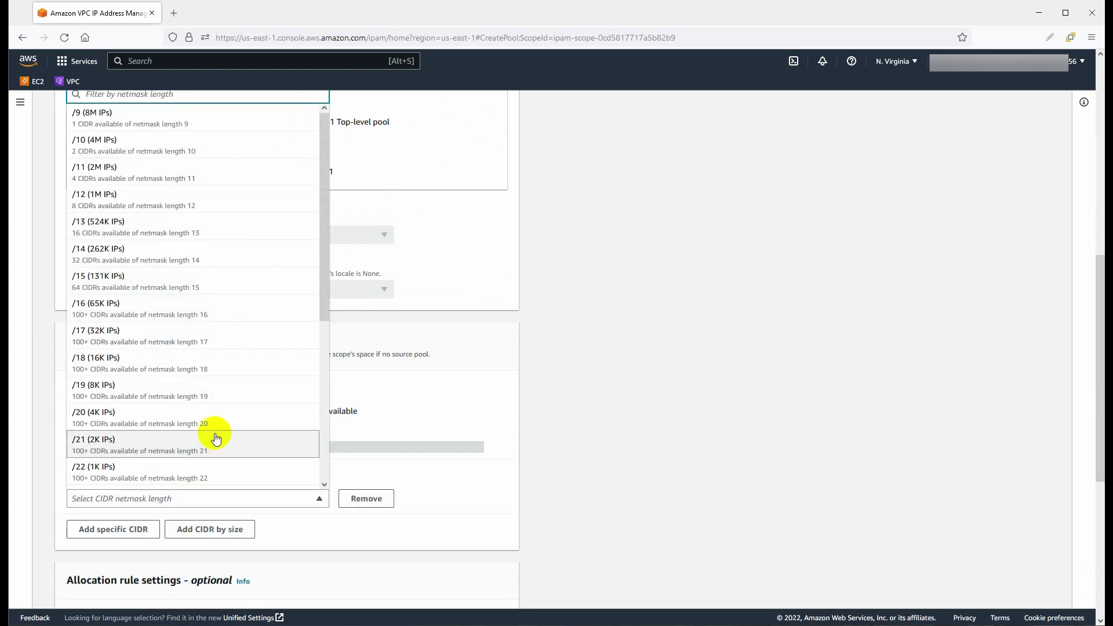
pyautogui.click(223, 143)
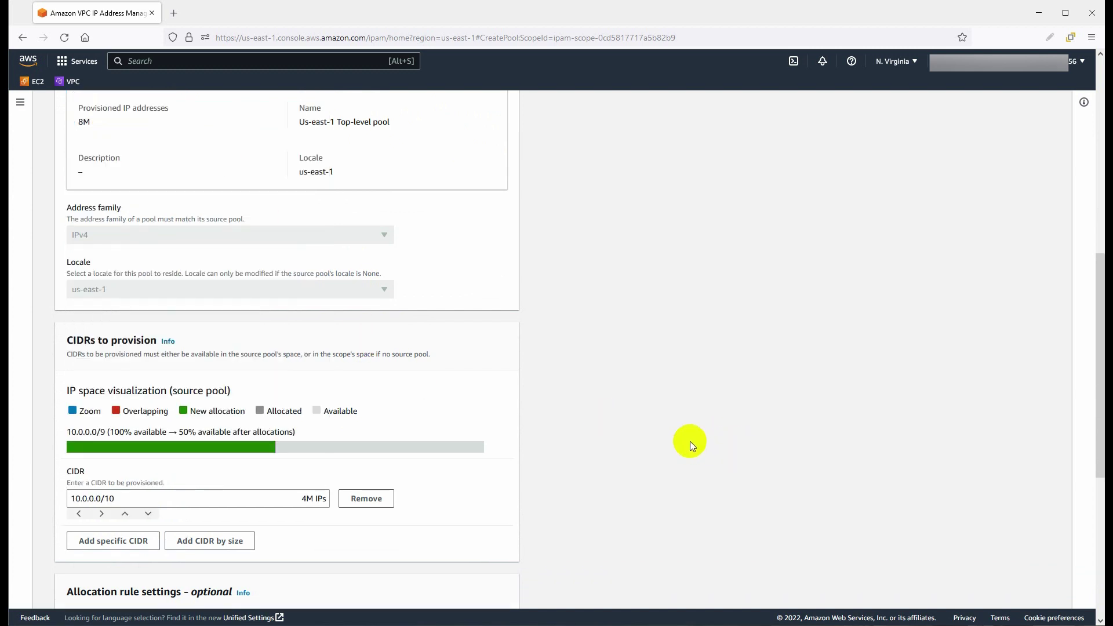
# Enable allocation rule settings for the us-east-1 Prod pool and allow automatic import of discovered resources.
pyautogui.scroll(-2, 506, 432)
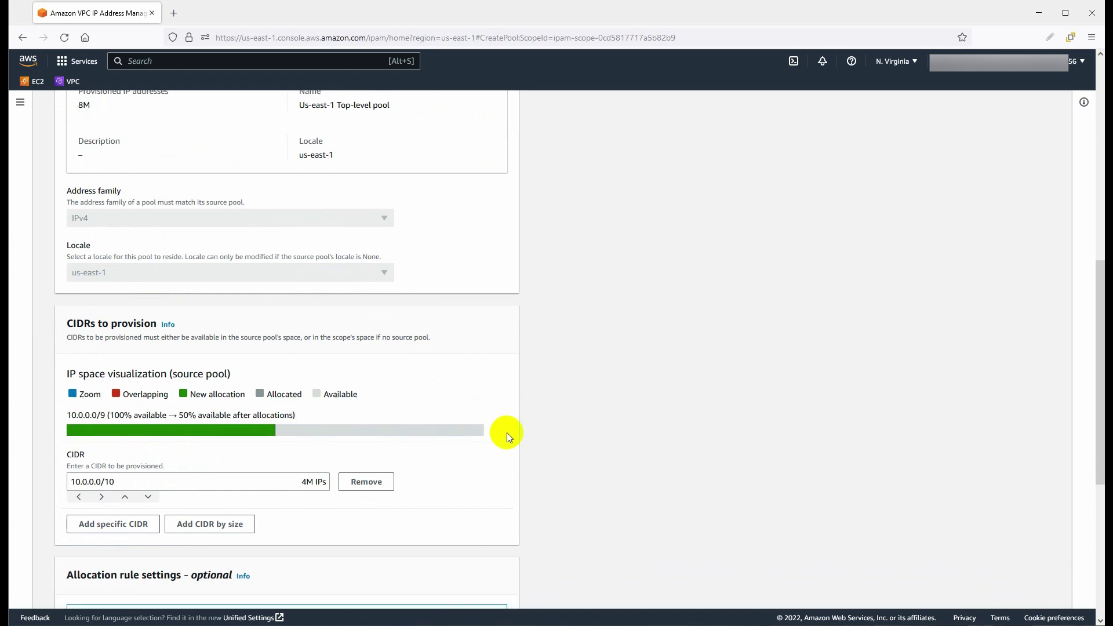
pyautogui.scroll(-2, 506, 432)
pyautogui.scroll(-4, 487, 427)
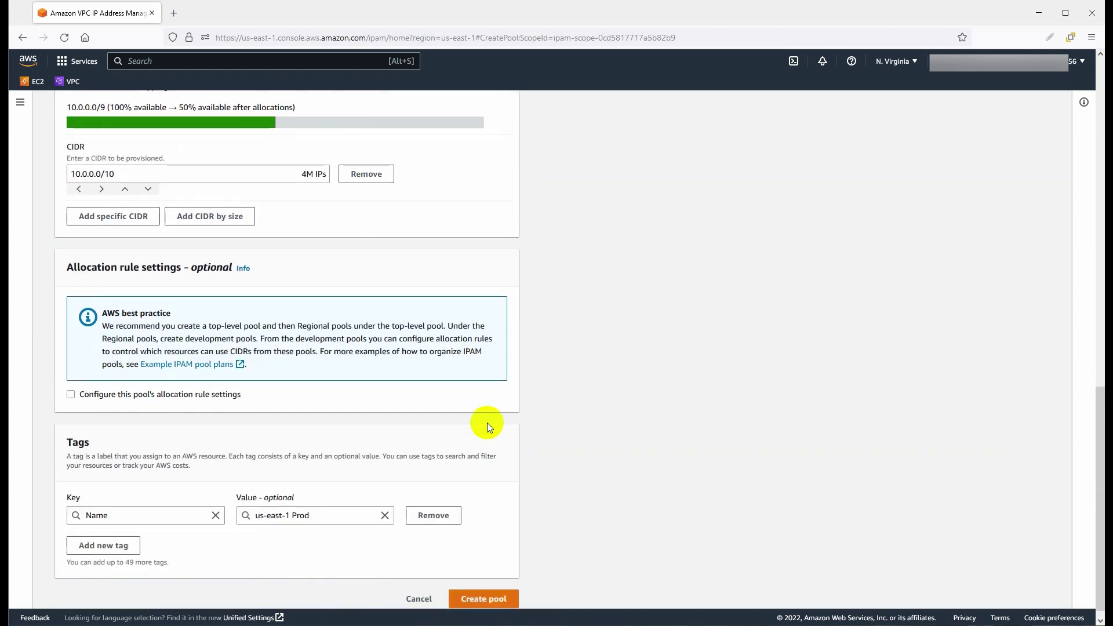
pyautogui.click(164, 383)
pyautogui.scroll(-2, 240, 406)
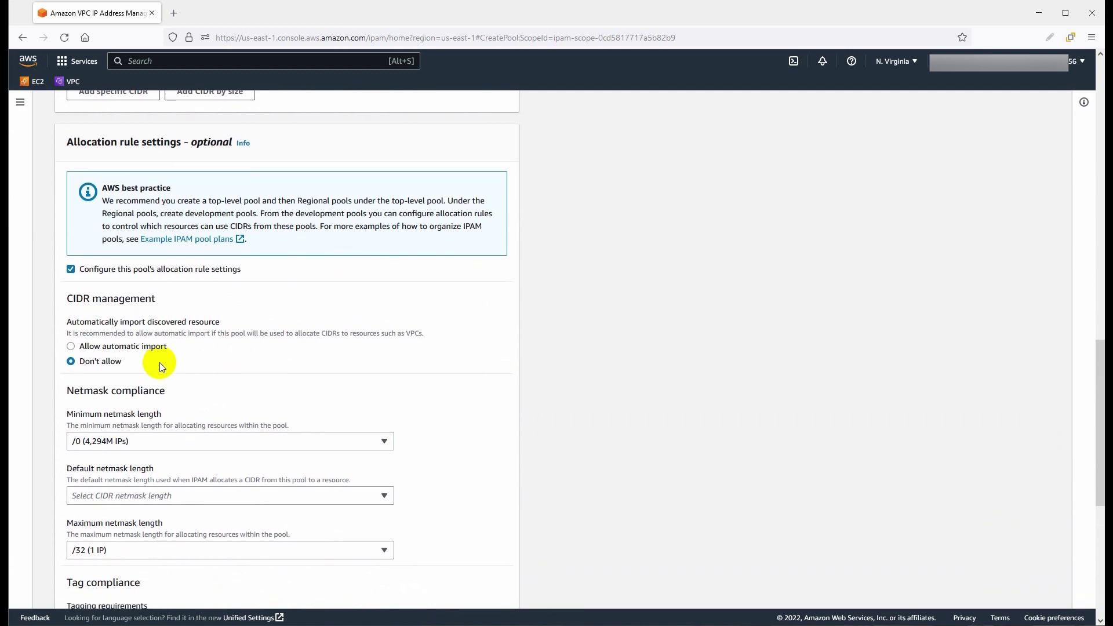
pyautogui.click(102, 346)
# Submit the us-east-1 Prod pool for creation, leaving its netmask and tag compliance rules at their defaults.
pyautogui.scroll(-2, 305, 358)
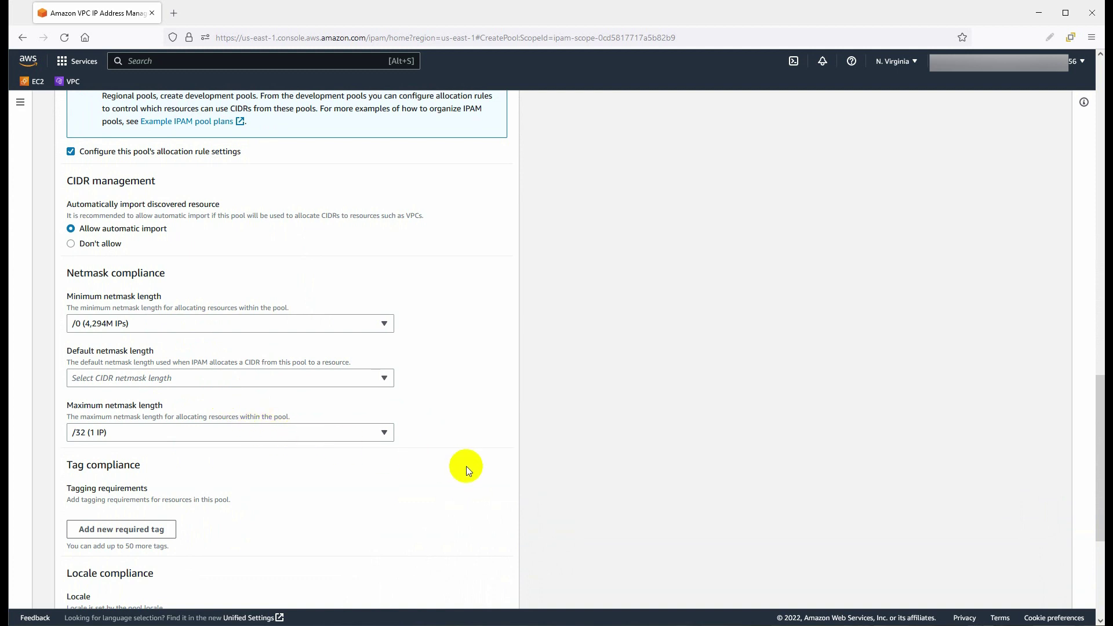
pyautogui.scroll(-4, 467, 467)
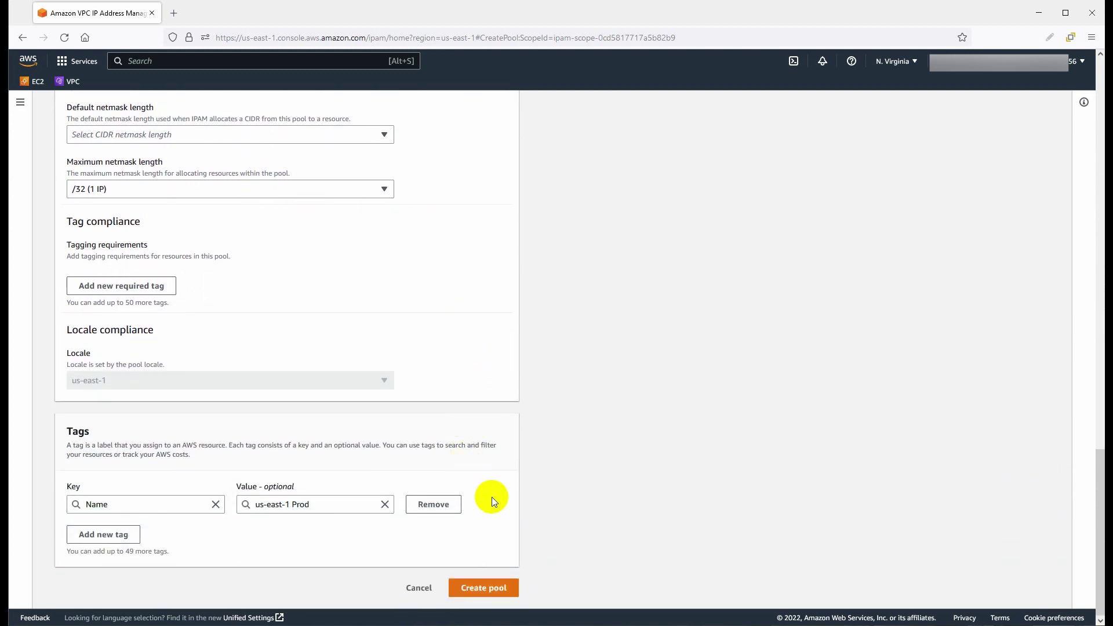
pyautogui.click(481, 590)
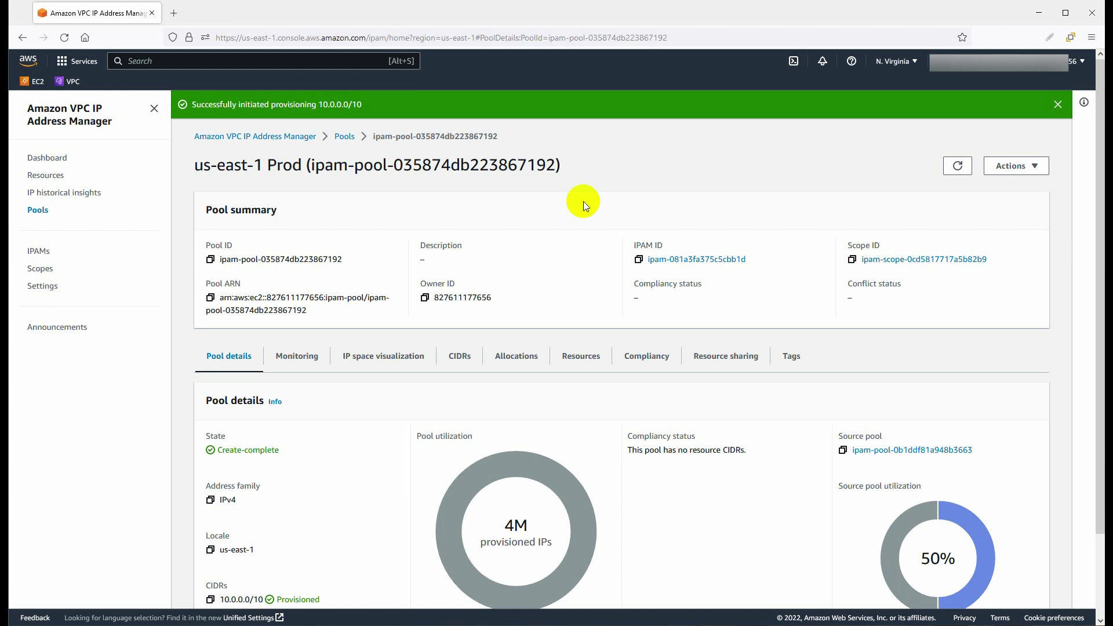
# Review the us-east-1 Prod pool's details and open its list of resources.
pyautogui.scroll(-2, 600, 207)
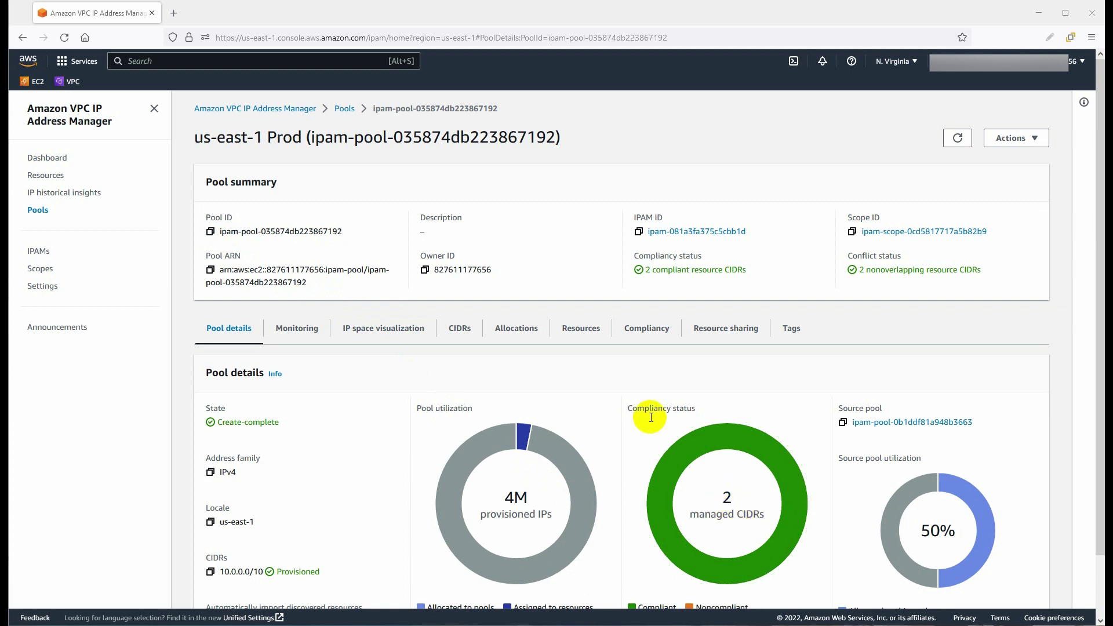
pyautogui.click(580, 330)
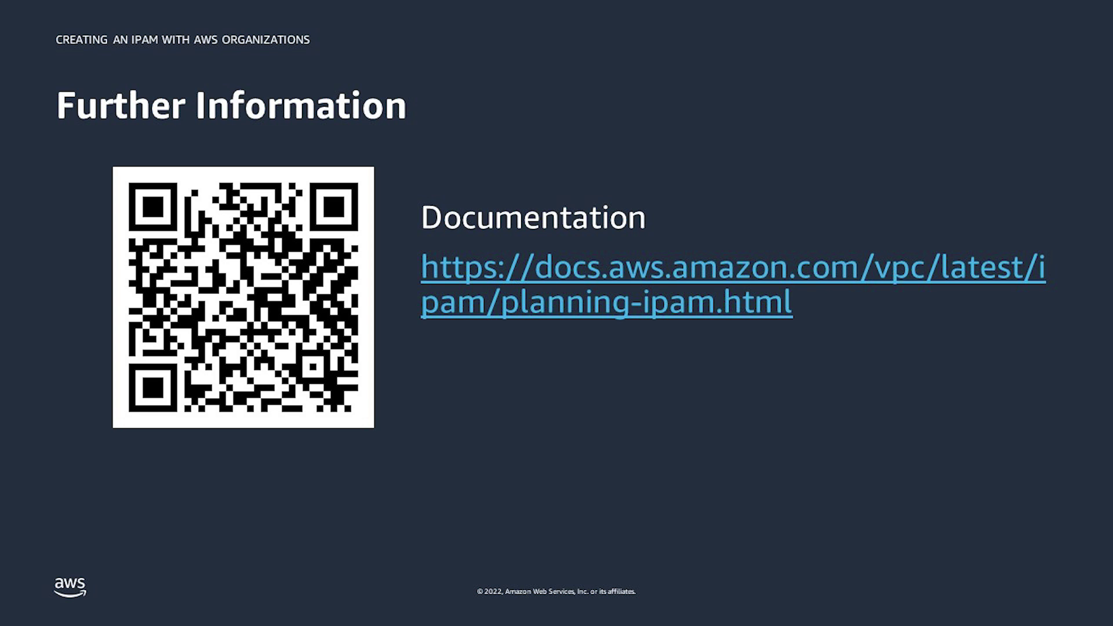
pyautogui.press('Right')
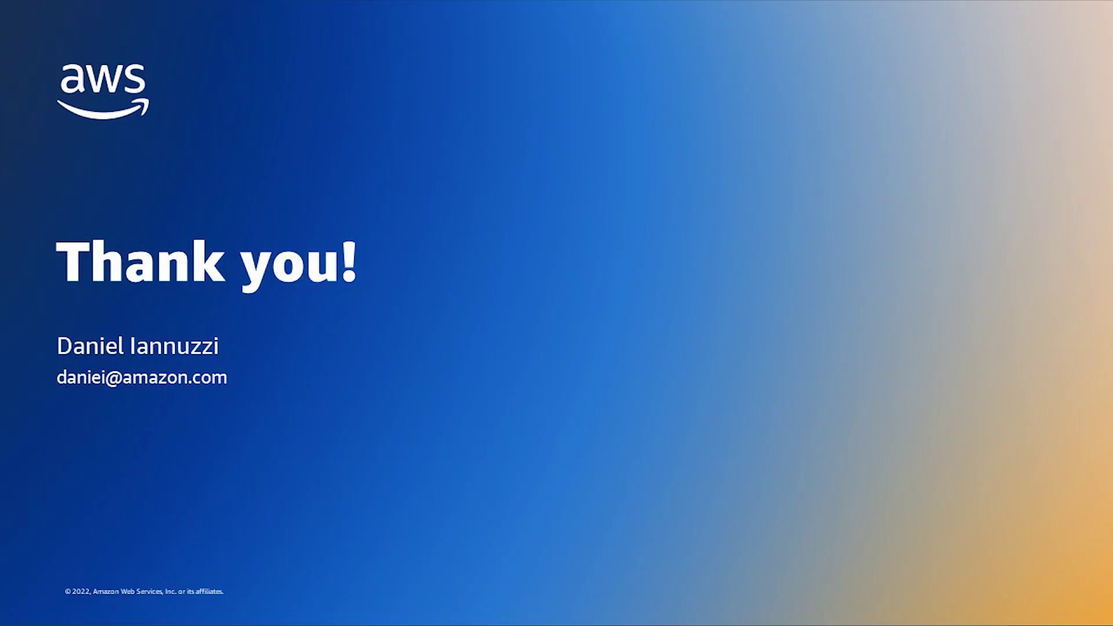